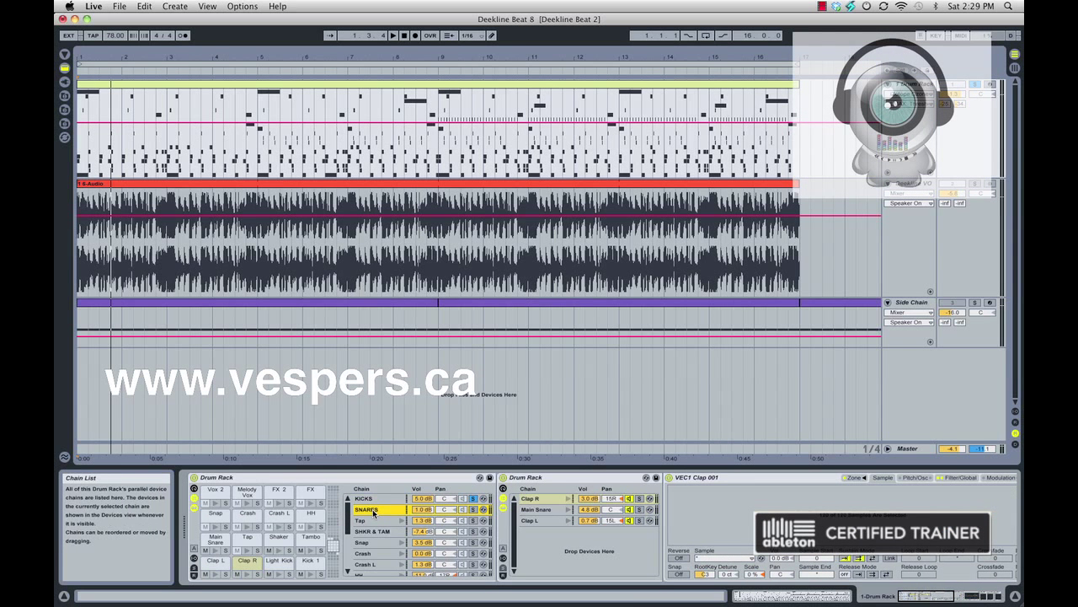
Step: Solo SNARES, then select and preview the Main Snare, Clap L and Clap R samplers in turn
left_click(474, 510)
left_click(536, 509)
left_click(570, 511)
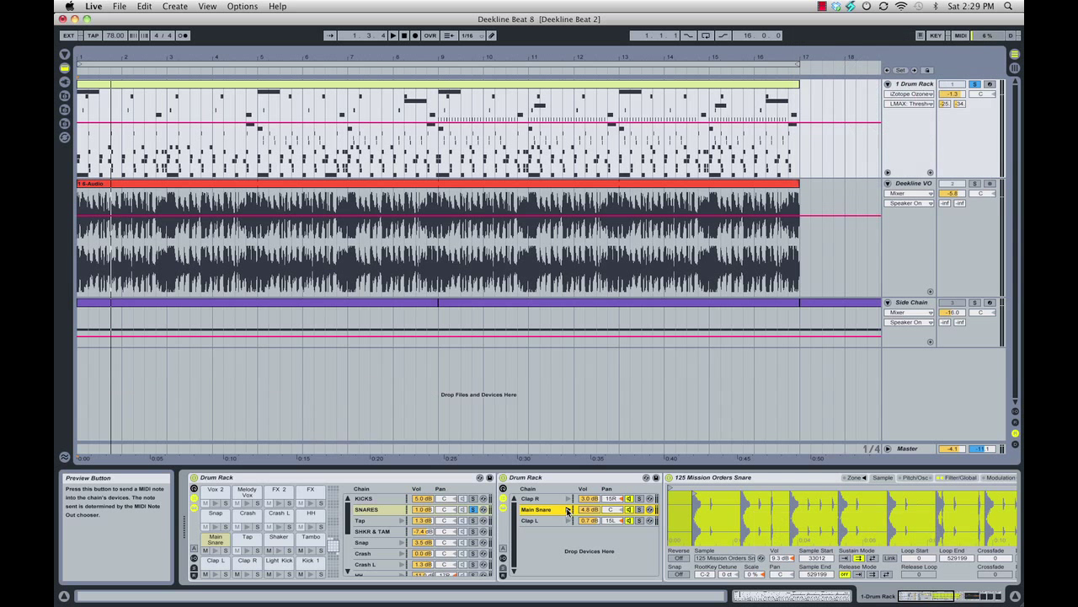
left_click(539, 520)
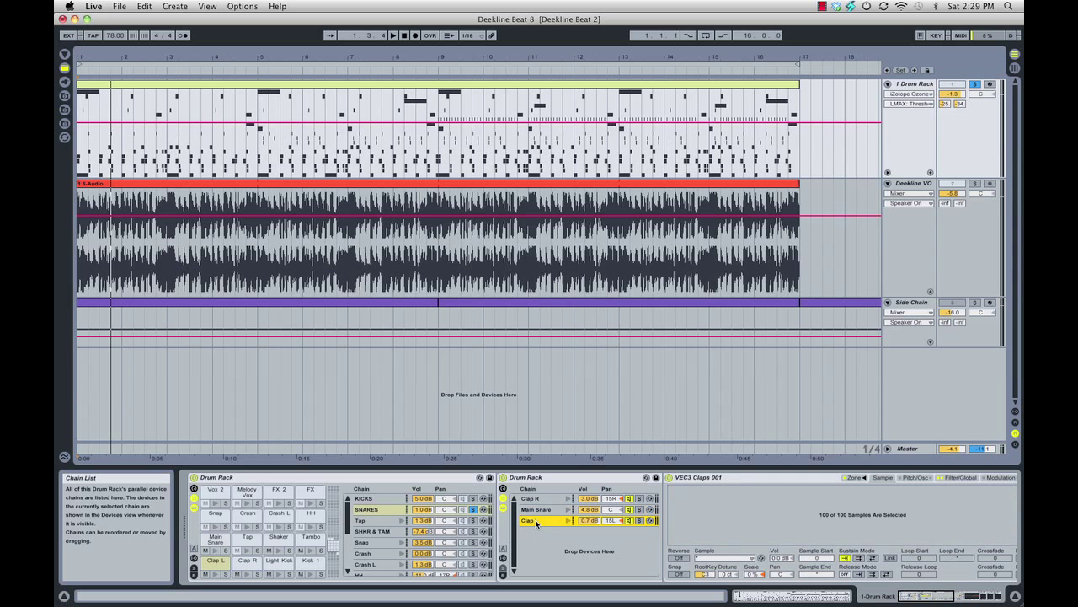
left_click(570, 523)
left_click(543, 499)
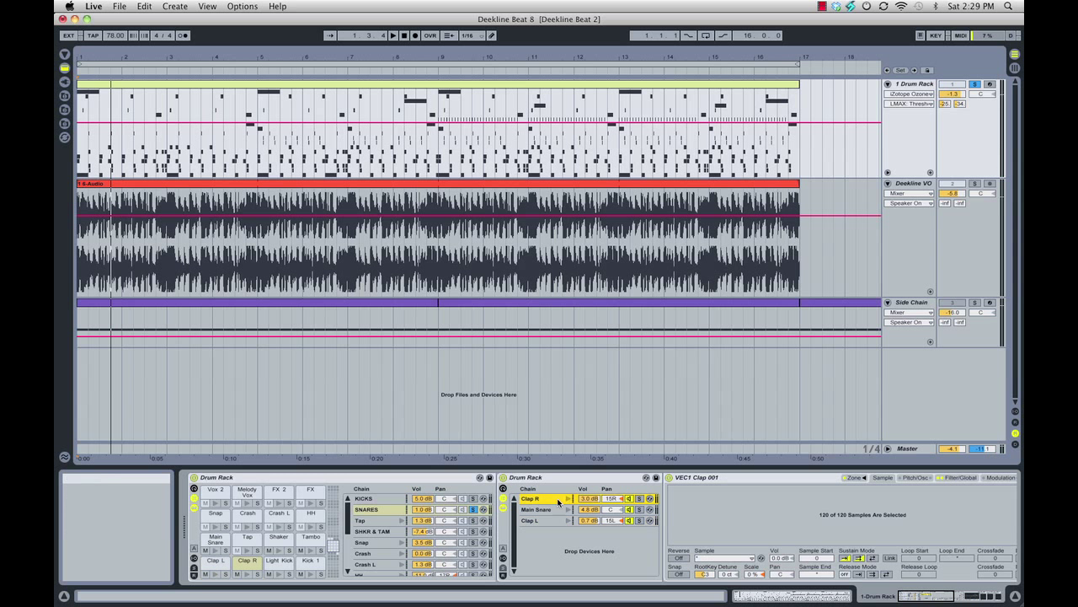
left_click(569, 499)
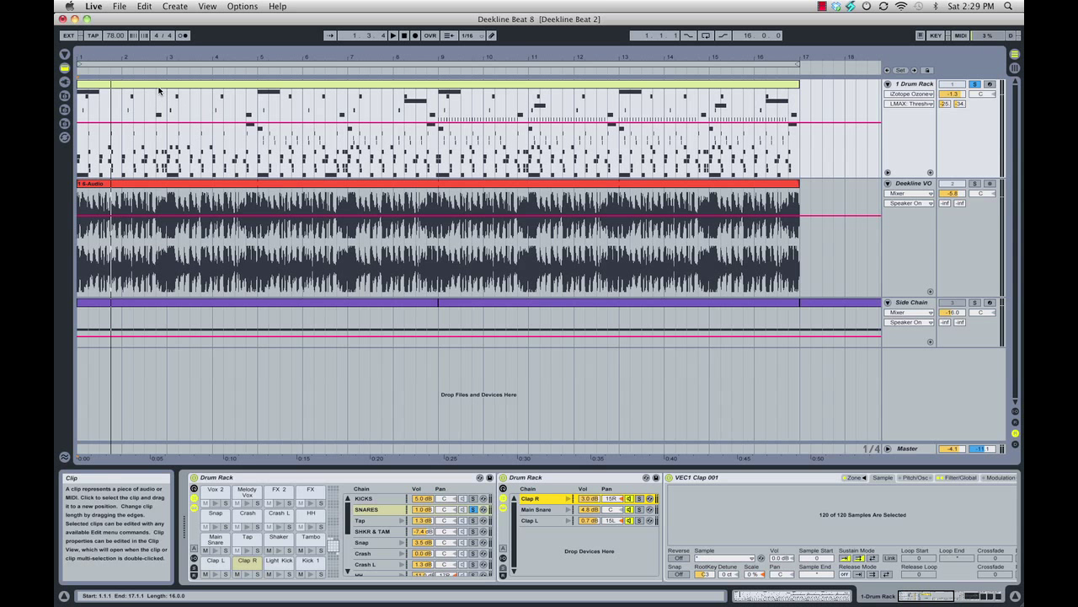
Step: Open the drum clip, zoom to beat 1.2, and select the Main Snare, Clap R, Clap L and Snap notes
double_click(155, 86)
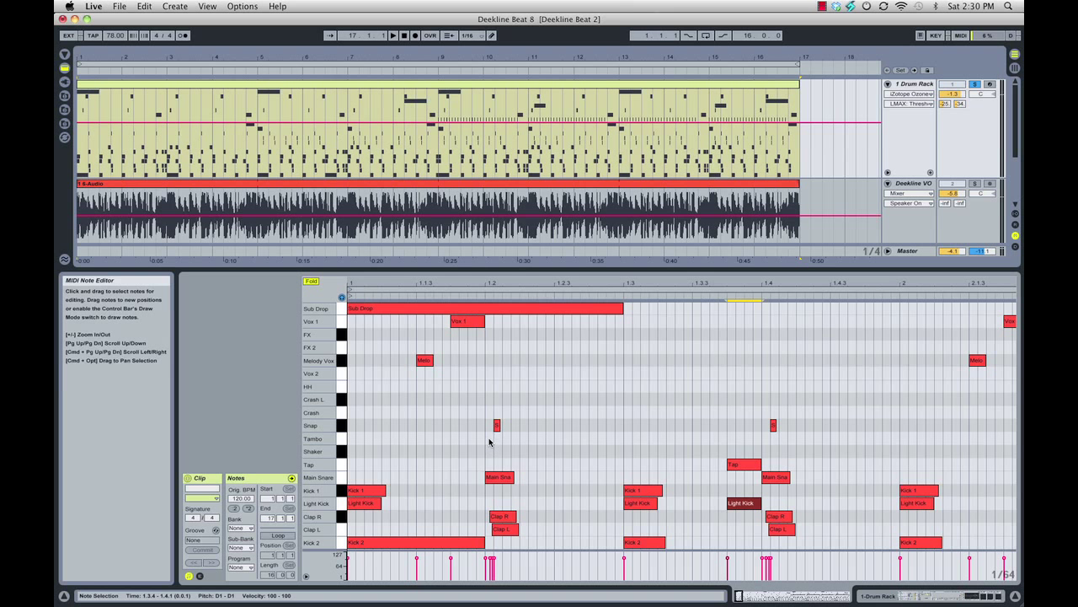
left_click_drag(488, 280, 489, 312)
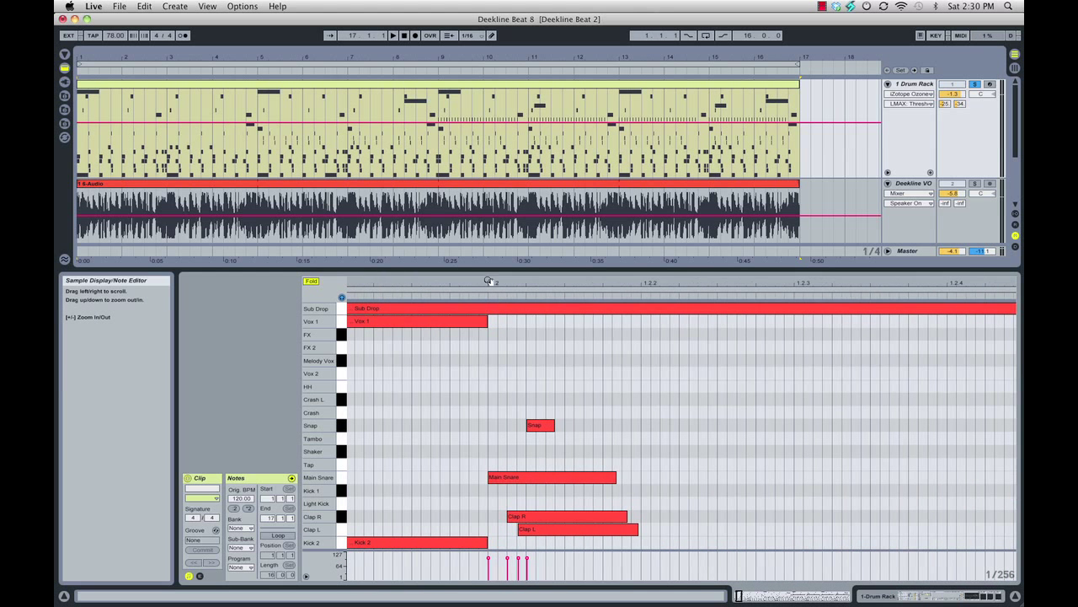
left_click(503, 481)
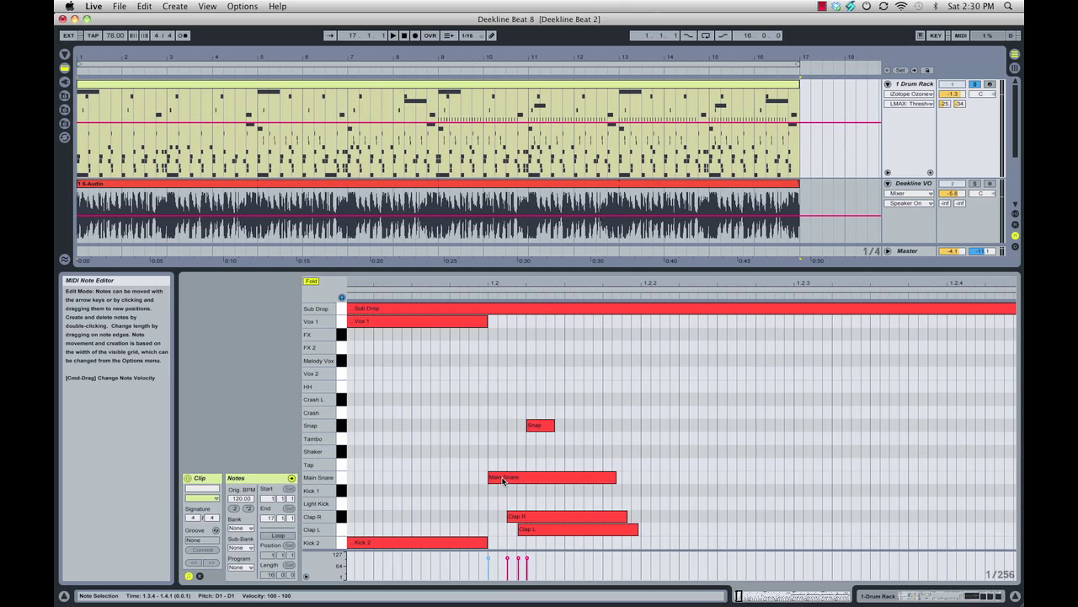
left_click(503, 481)
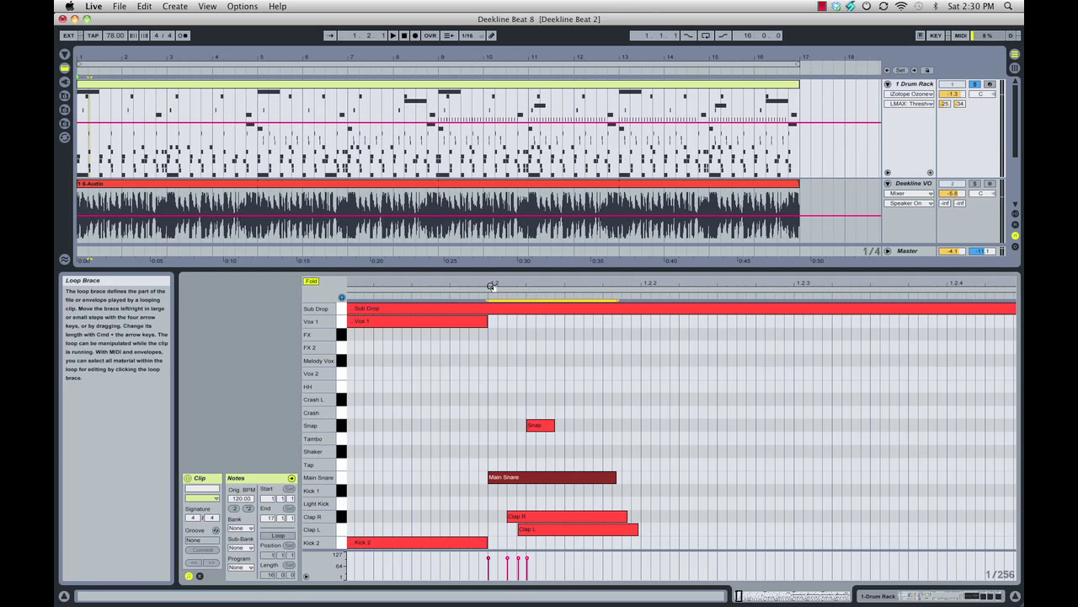
left_click(529, 519)
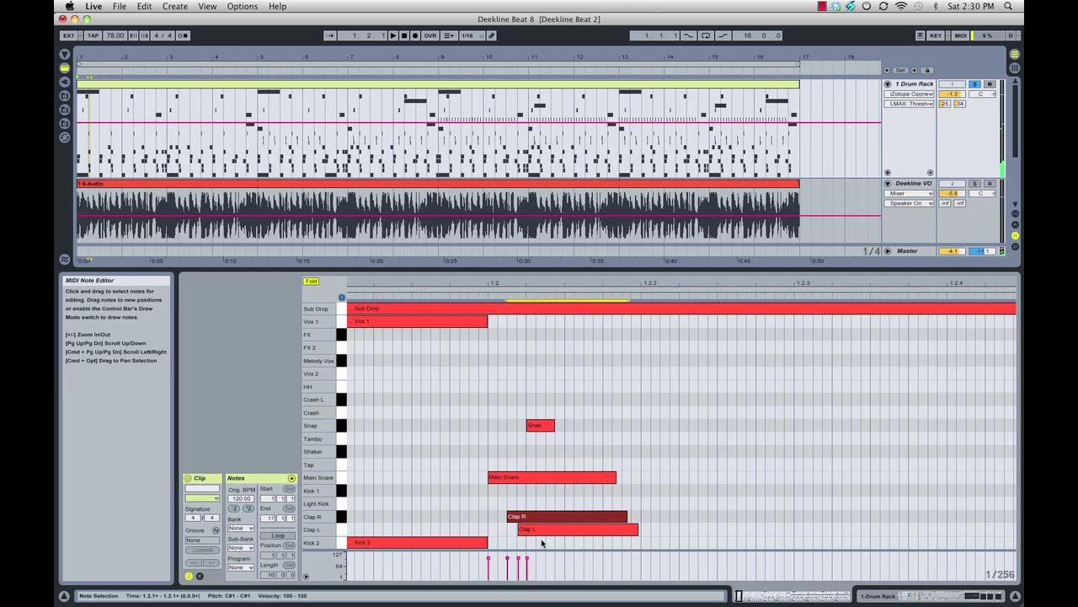
left_click(535, 530)
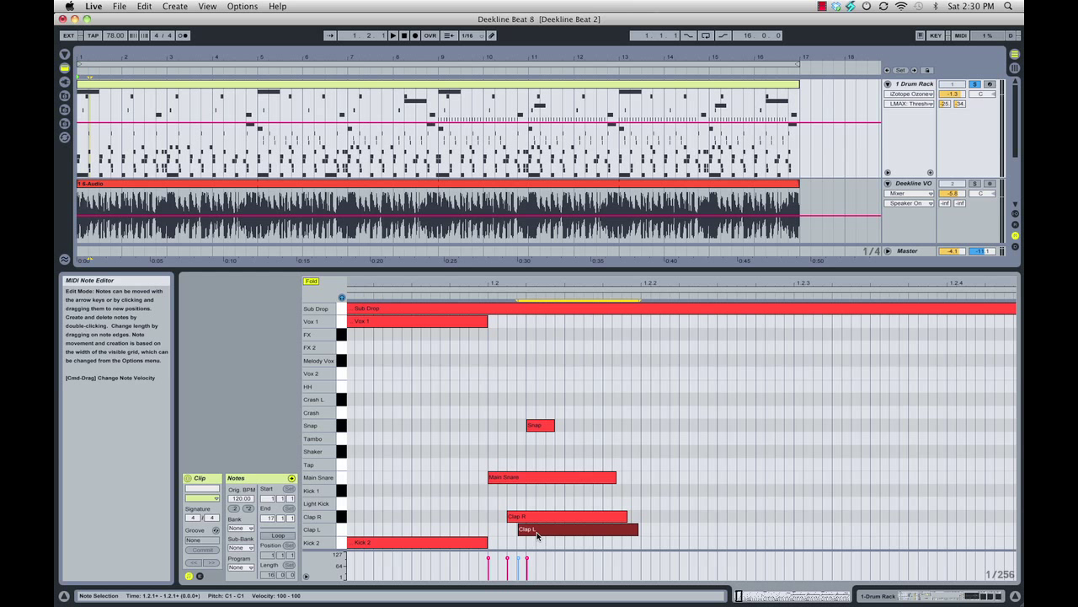
left_click(540, 425)
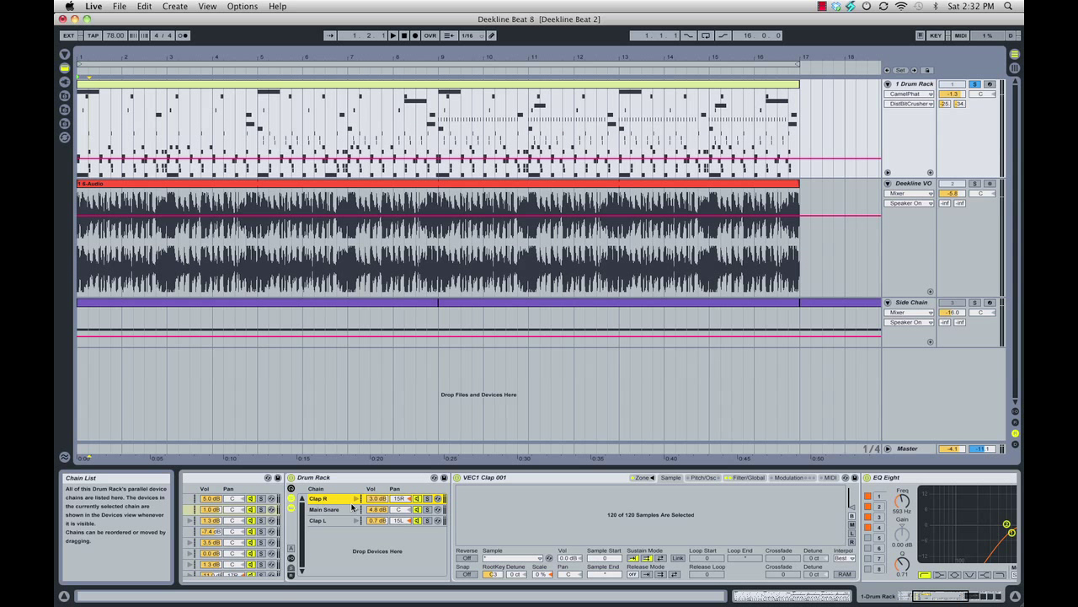
left_click(594, 513)
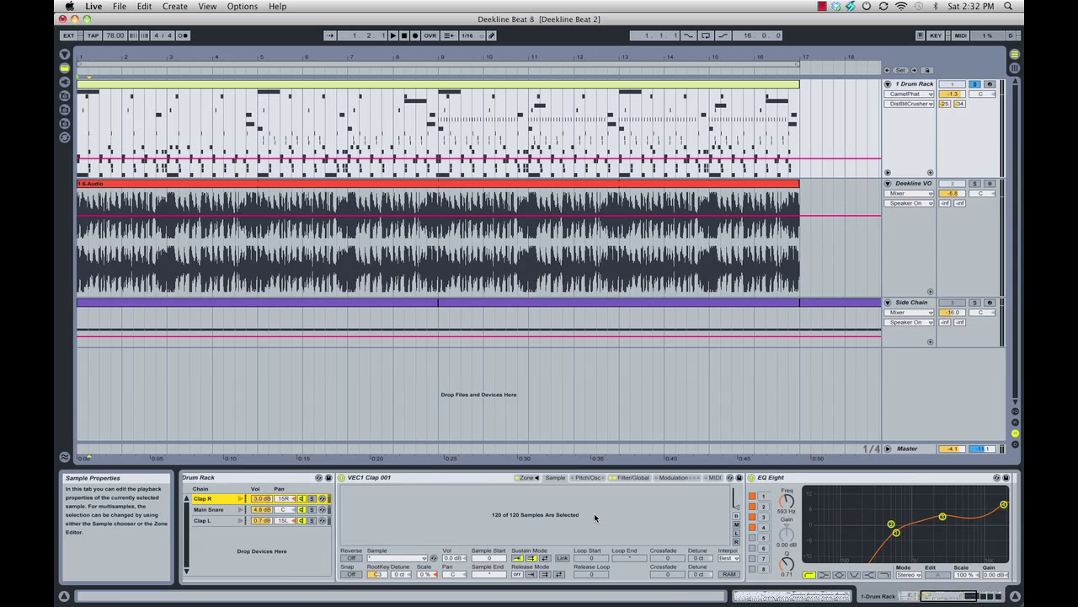
left_click(399, 481)
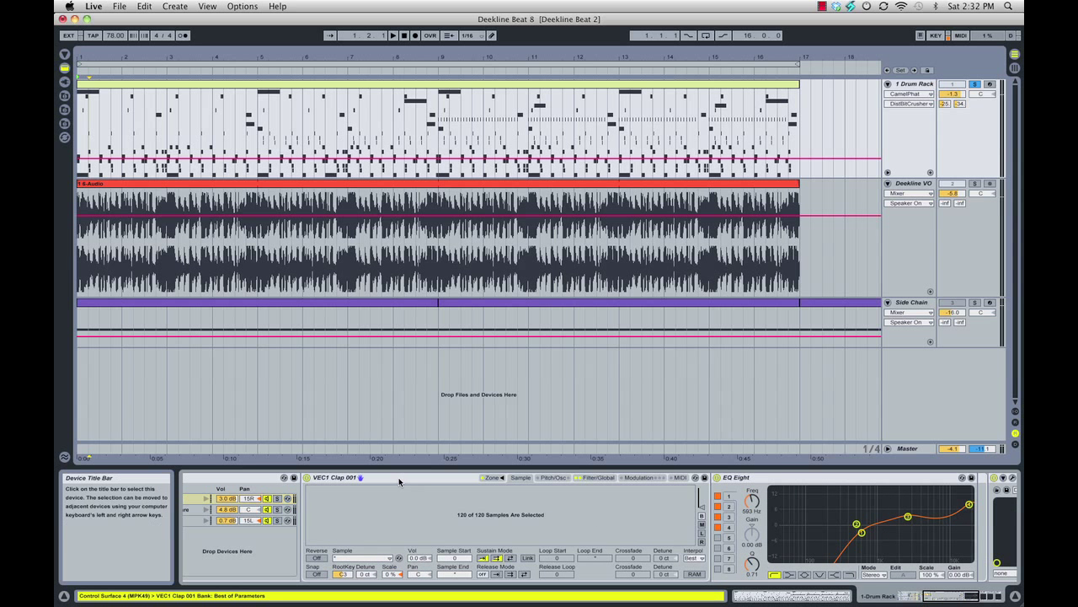
left_click(493, 478)
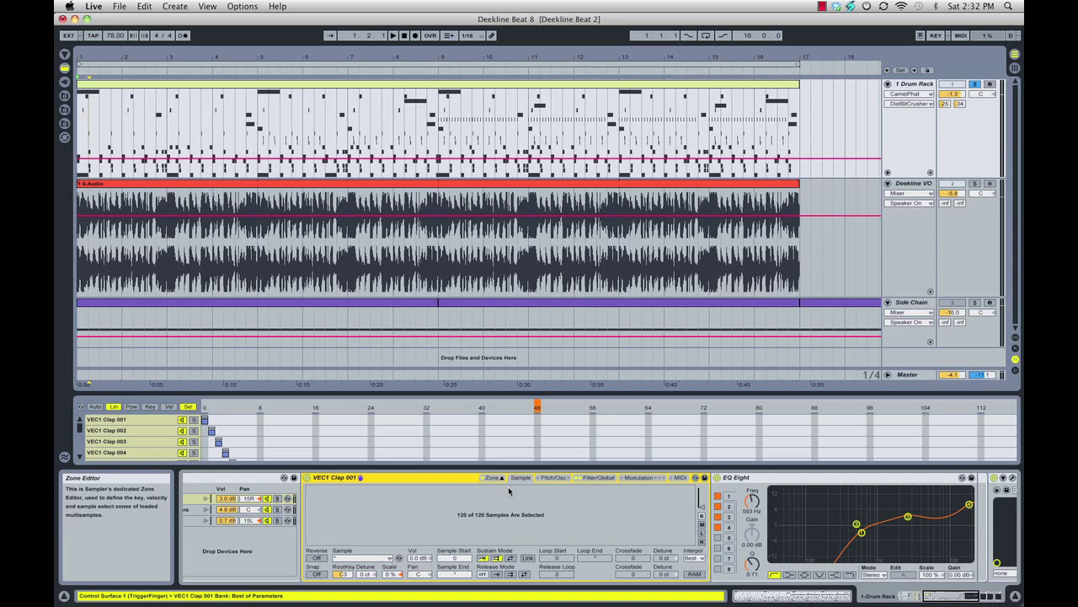
left_click(493, 477)
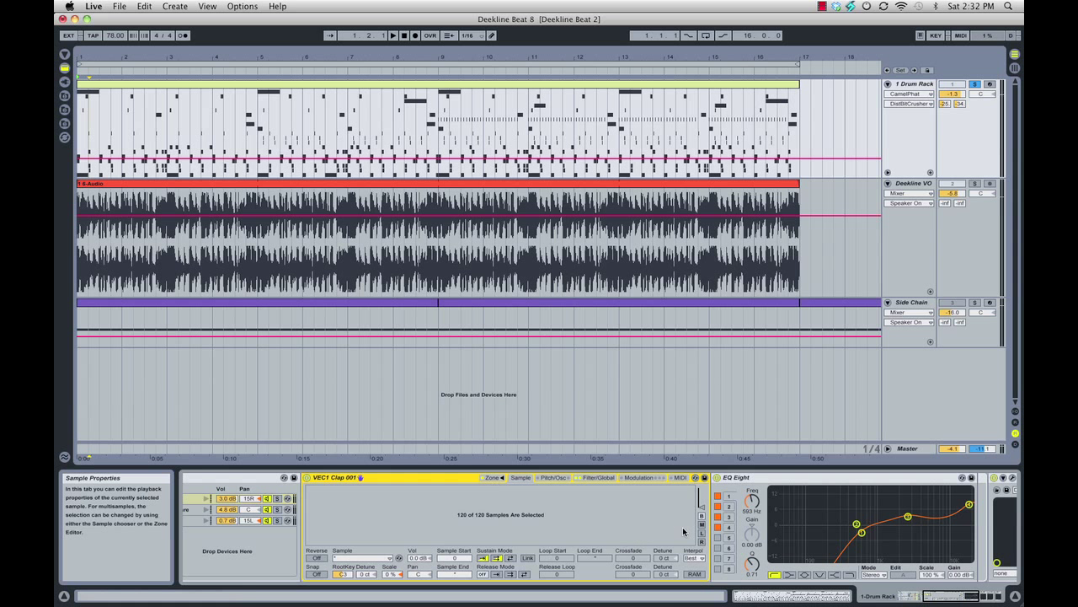
scroll(683, 531, "right", 3)
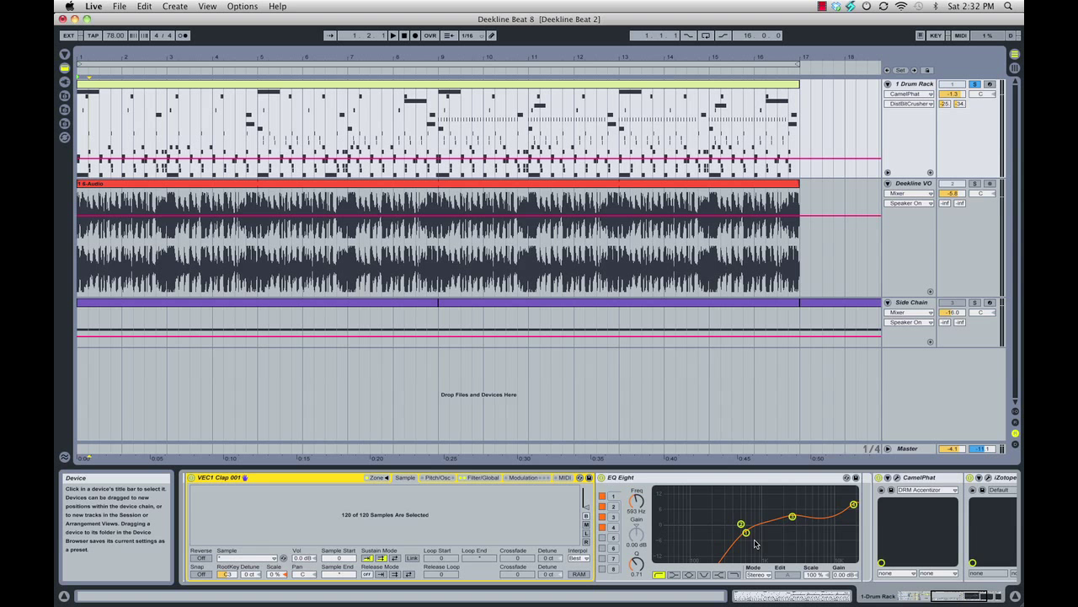
scroll(733, 523, "left", 10)
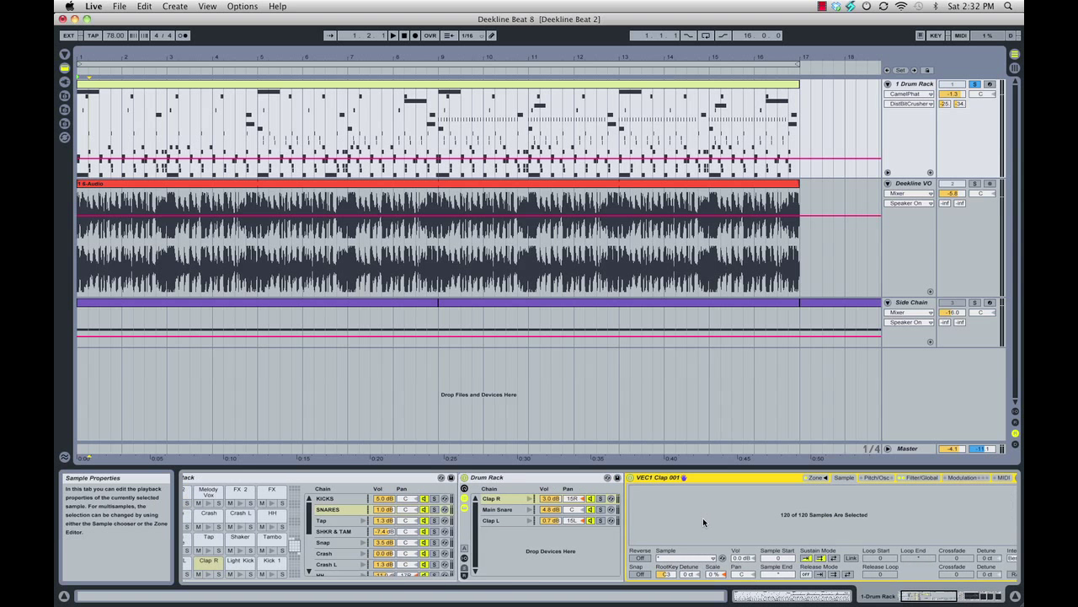
Step: Show Main Snare's devices and inspect its EQ Eight bands: the 59.3 Hz low cut and 219 Hz boost
left_click(498, 510)
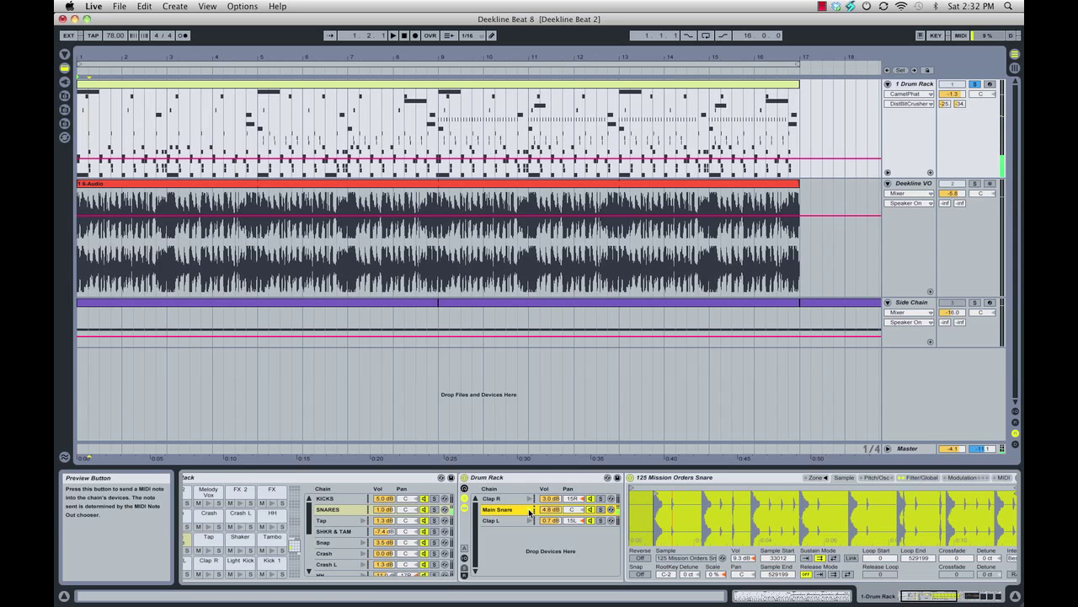
scroll(676, 522, "right", 10)
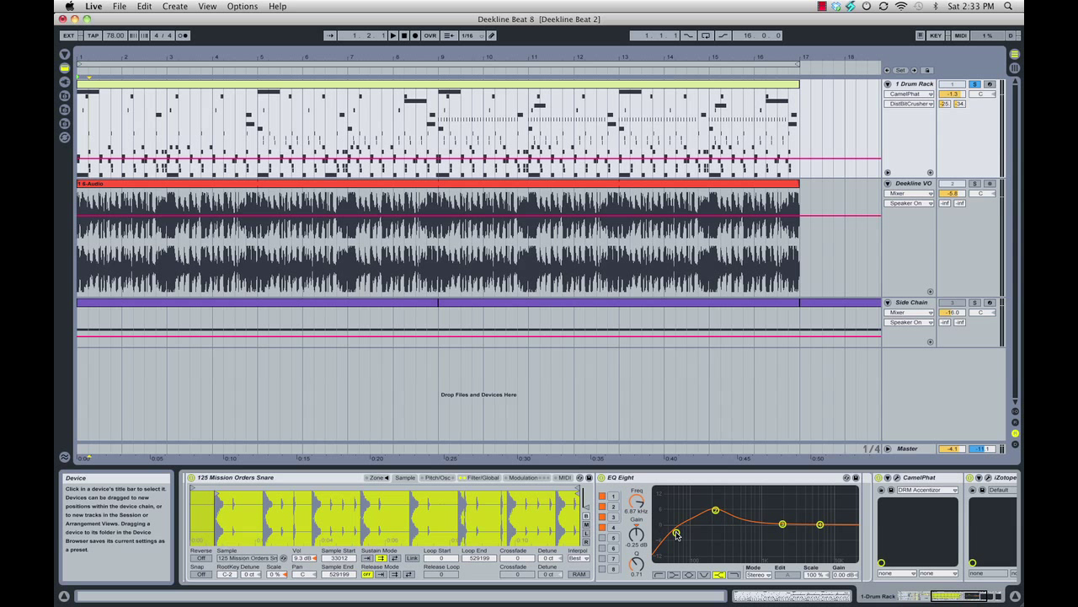
left_click(677, 532)
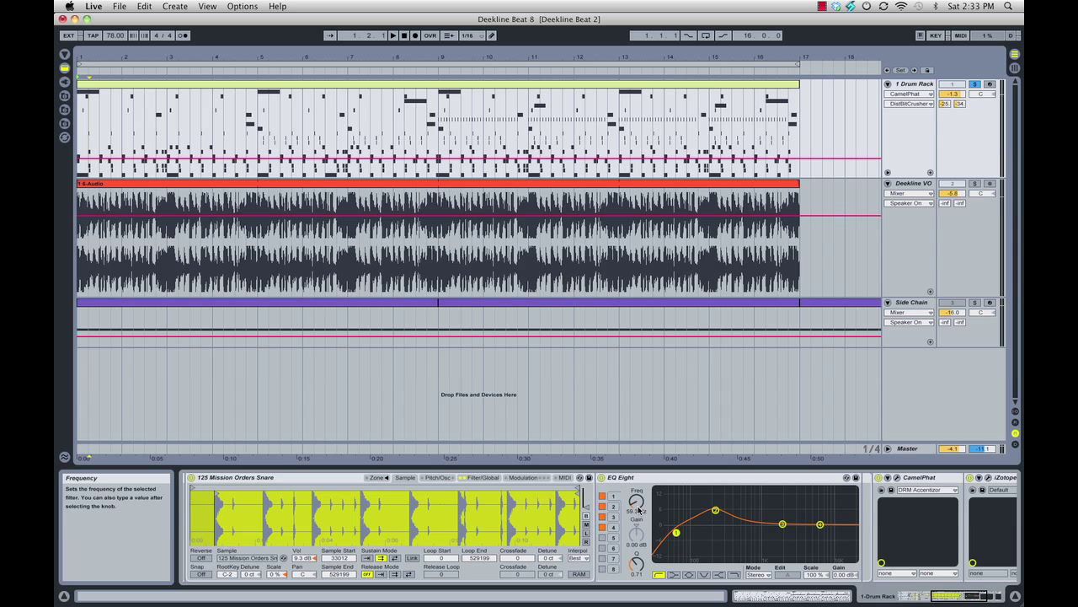
left_click(716, 511)
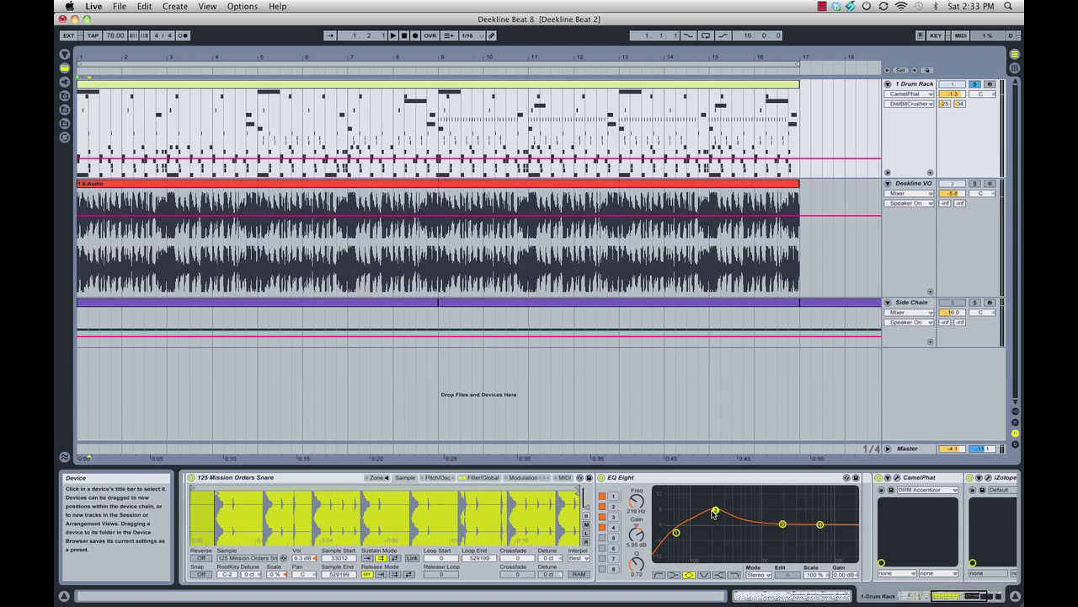
scroll(699, 515, "left", 10)
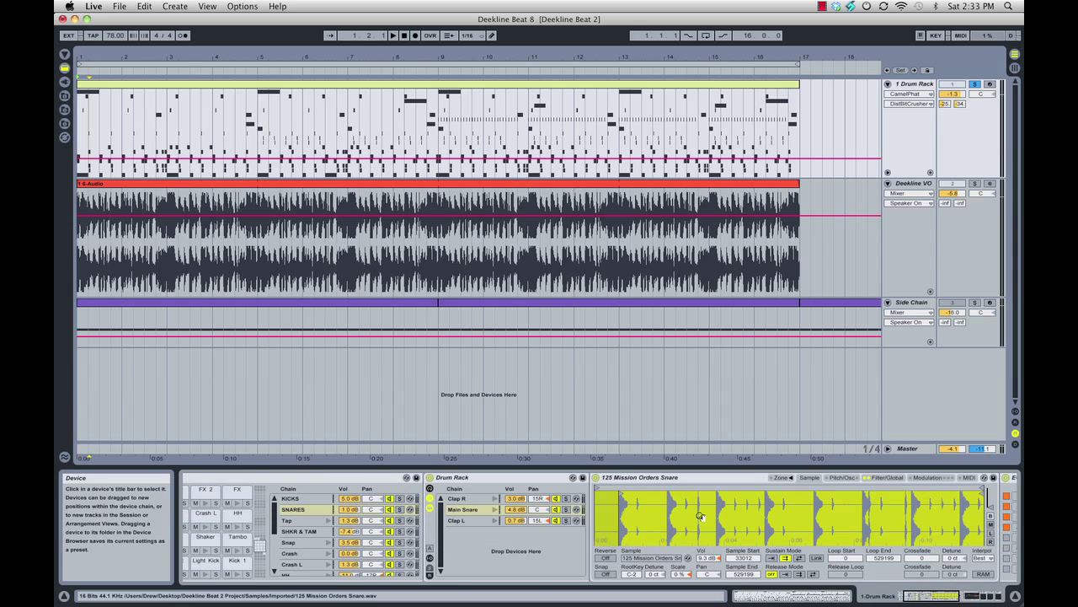
Step: Show the Clap L chain, preview its clap, and view its EQ Eight band 1 at 593 Hz
left_click(459, 520)
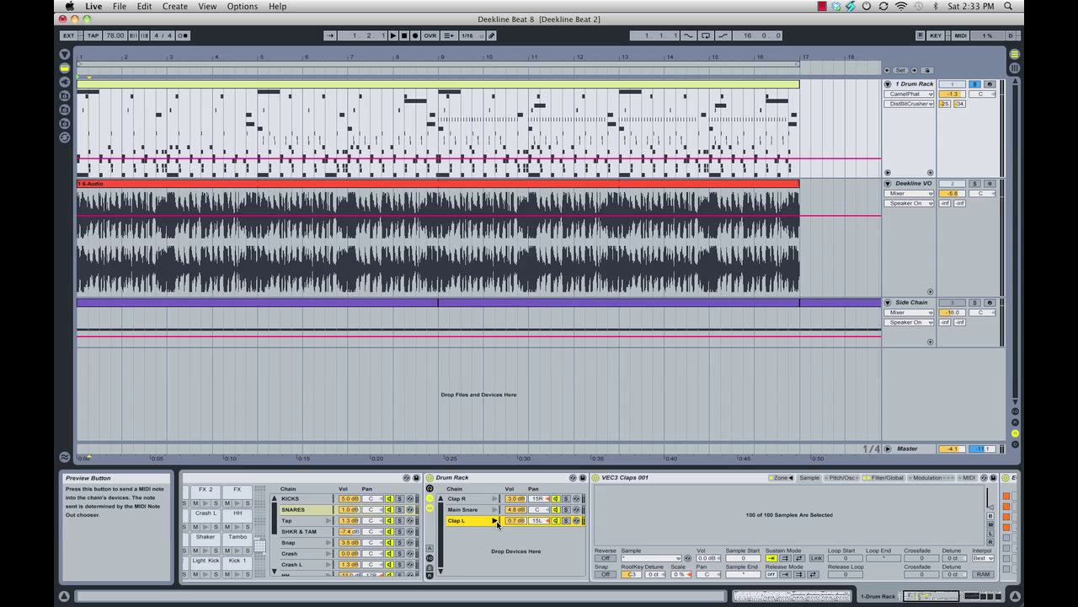
left_click(496, 521)
scroll(636, 509, "right", 5)
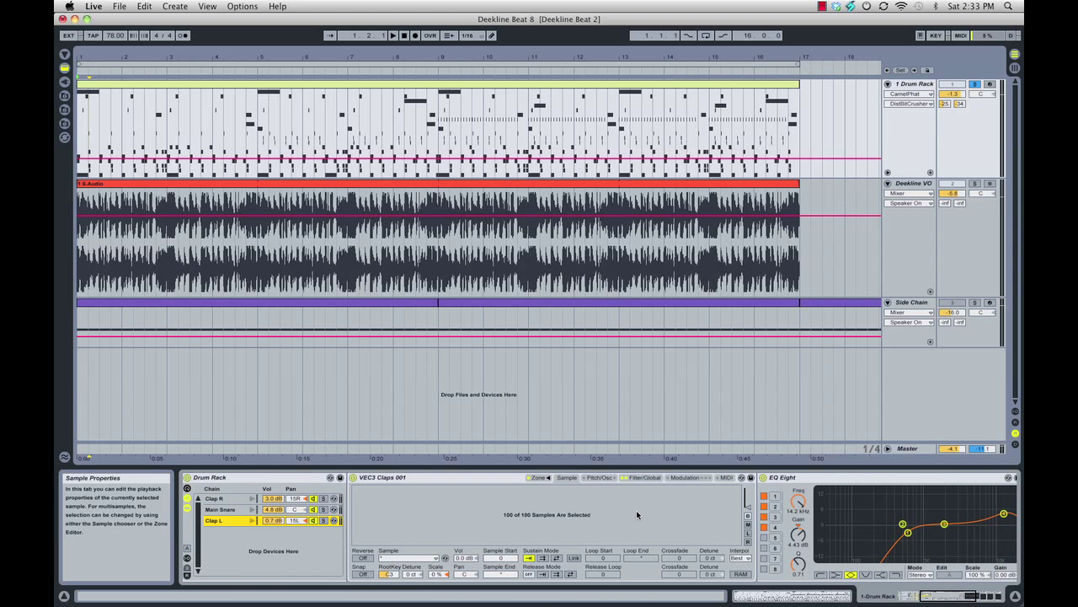
scroll(632, 516, "right", 3)
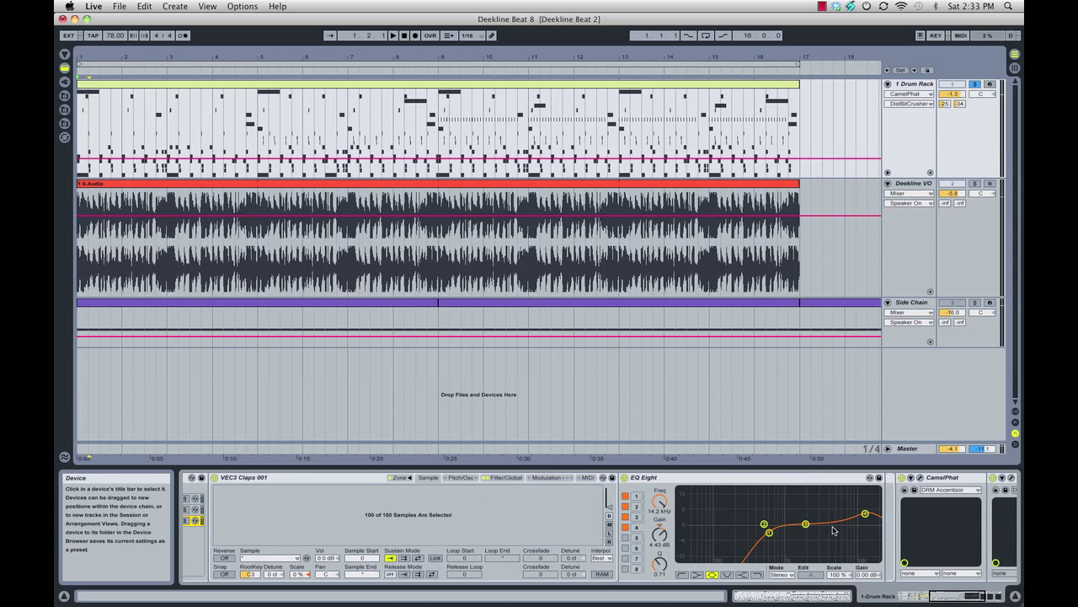
left_click(769, 533)
scroll(776, 524, "left", 10)
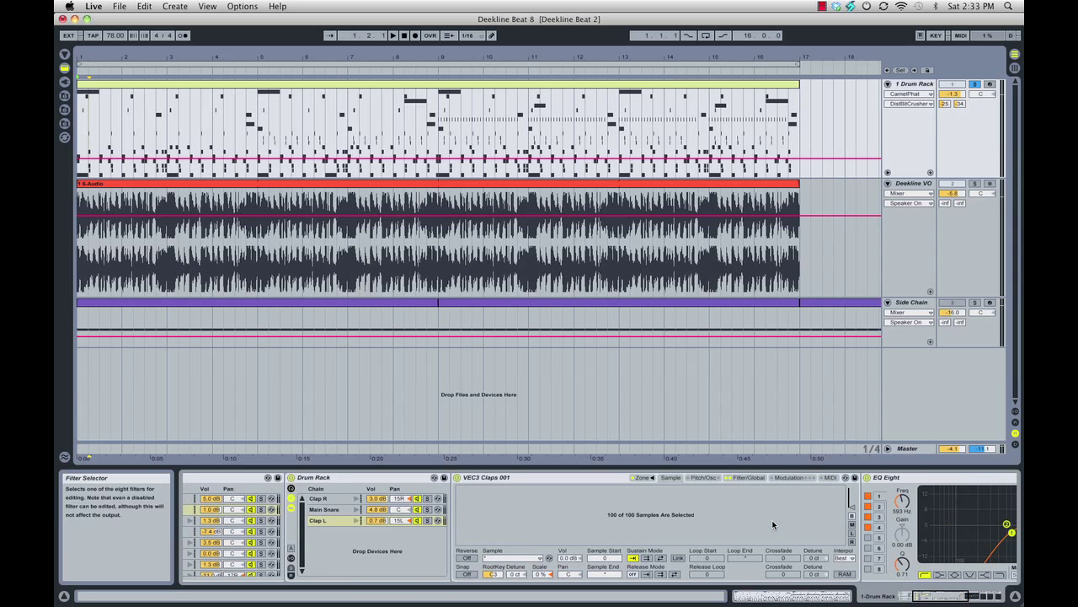
Step: Scroll to the CamelPhat effect and open its plug-in window showing the DRM Accentizor preset
scroll(632, 516, "left", 3)
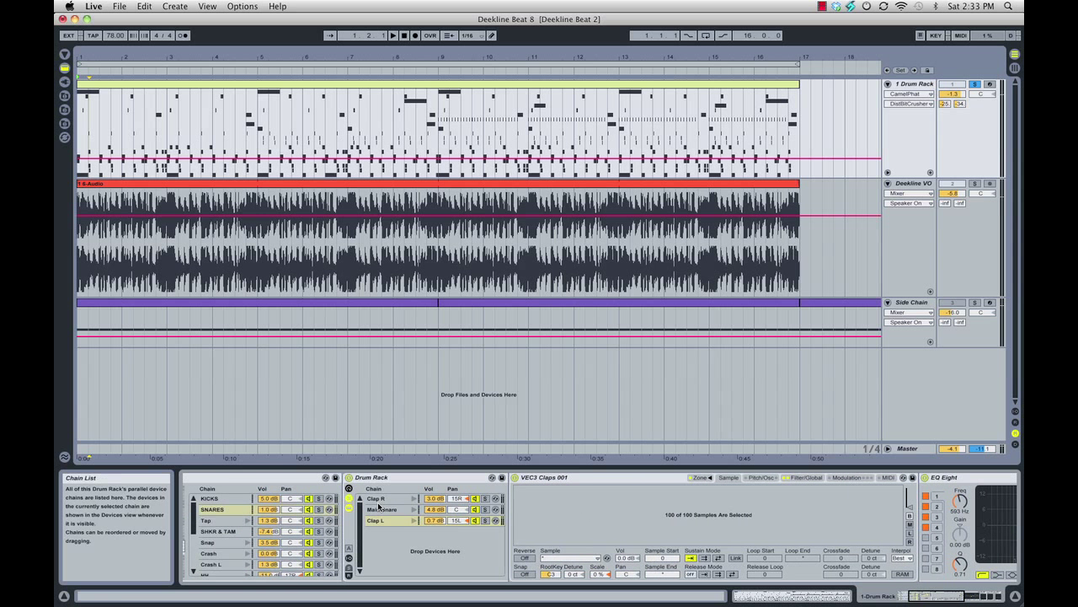
left_click(399, 477)
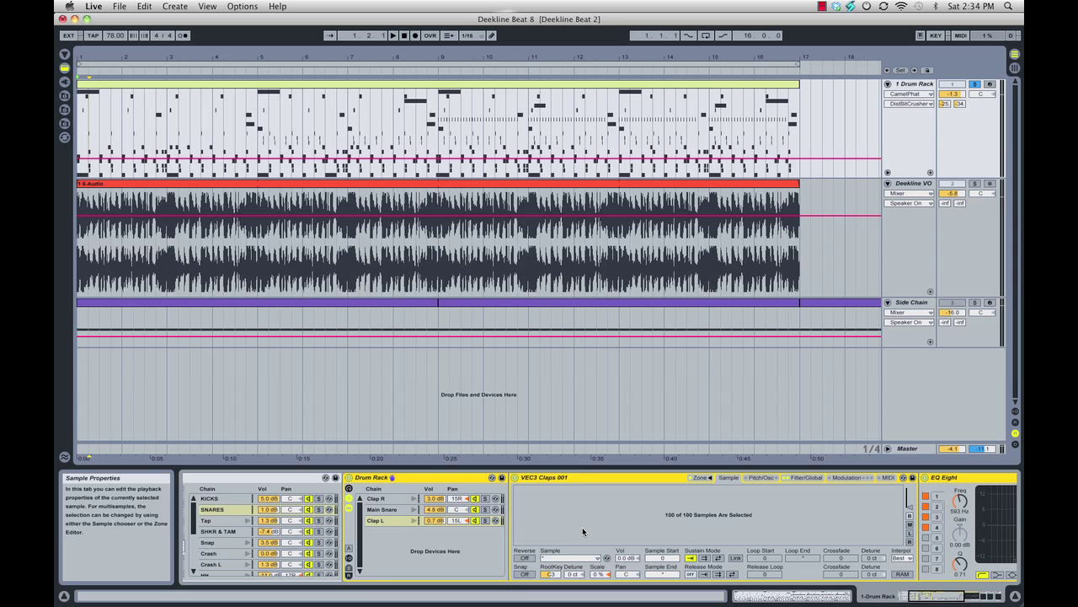
scroll(604, 528, "right", 8)
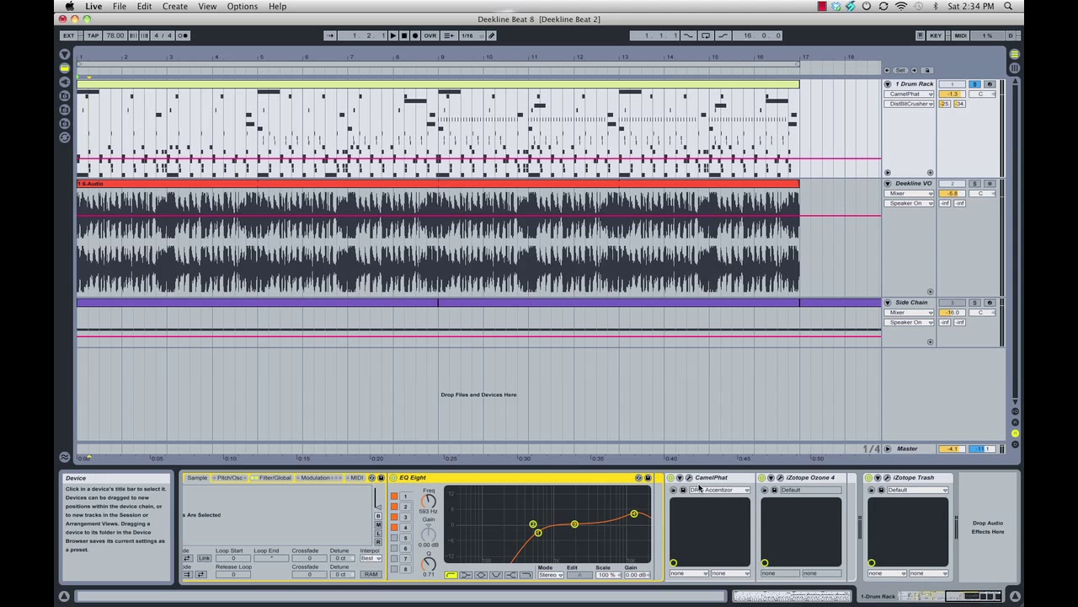
left_click(710, 478)
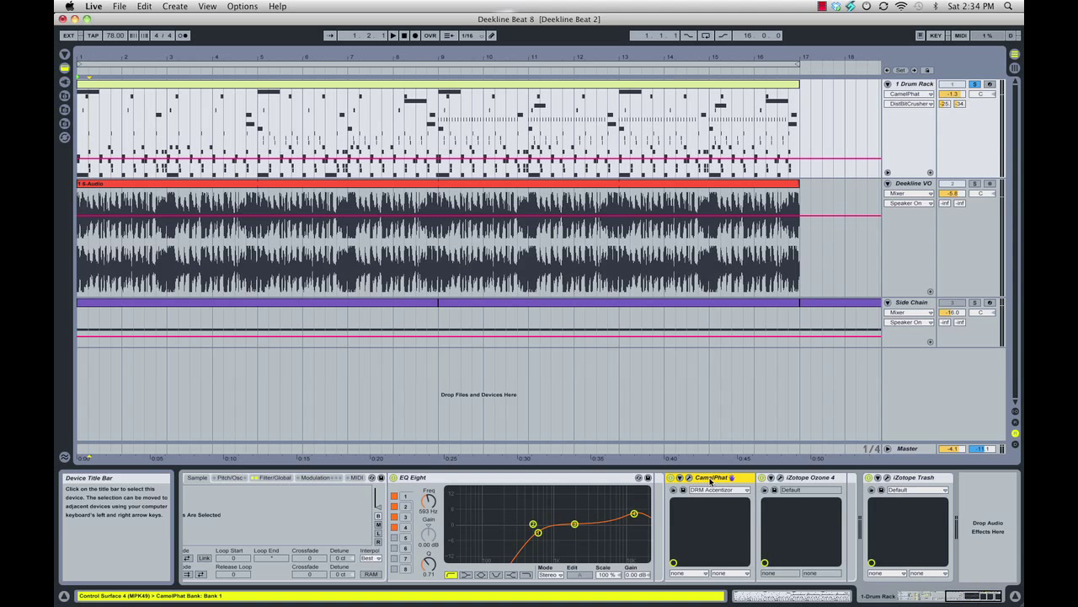
left_click(805, 478)
left_click(735, 480)
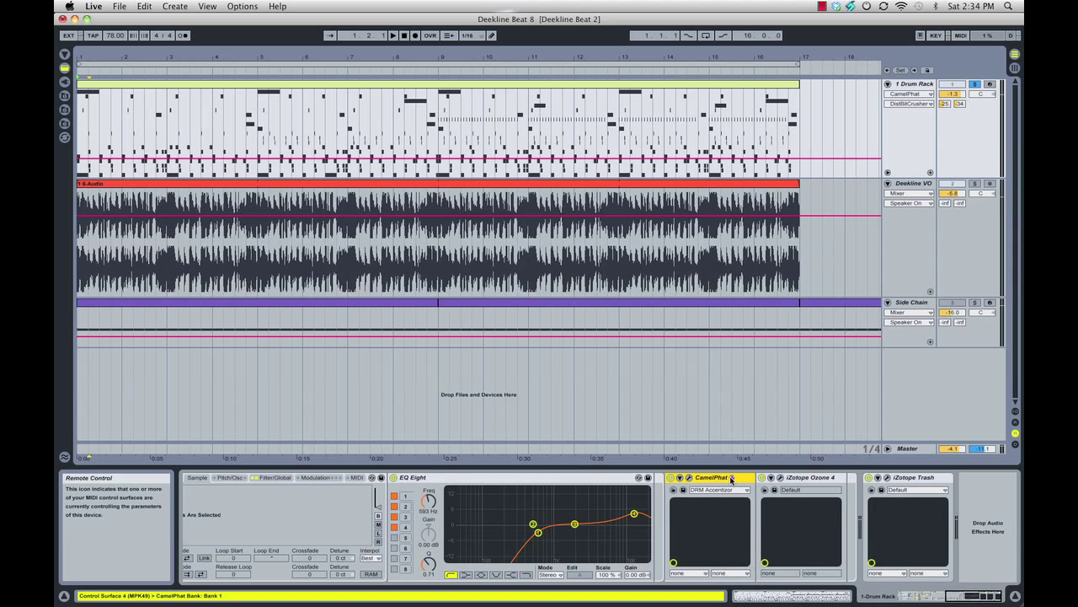
left_click(689, 477)
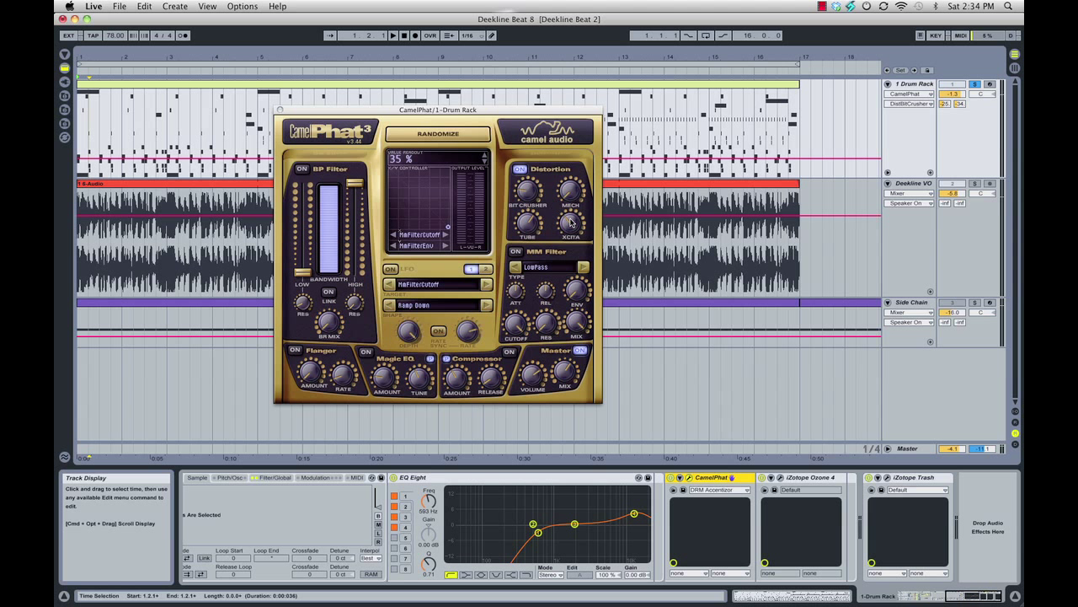
Step: Close CamelPhat and open the iZotope Ozone 4 window, dismissing its Preset Manager
mouse_move(526, 228)
mouse_move(527, 192)
mouse_move(573, 379)
left_click(280, 111)
left_click(780, 478)
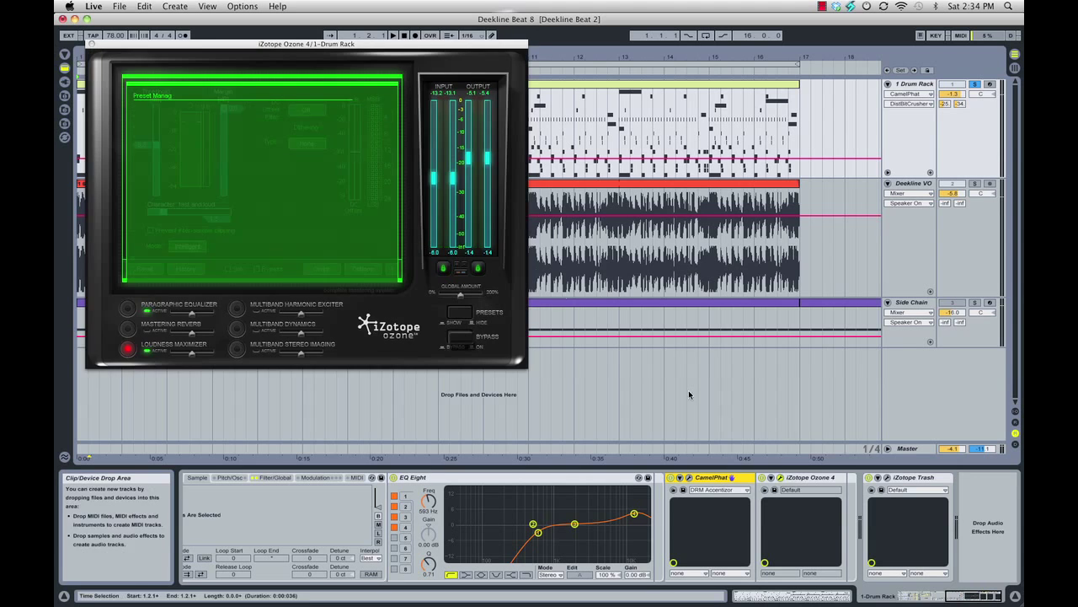
left_click_drag(312, 44, 509, 108)
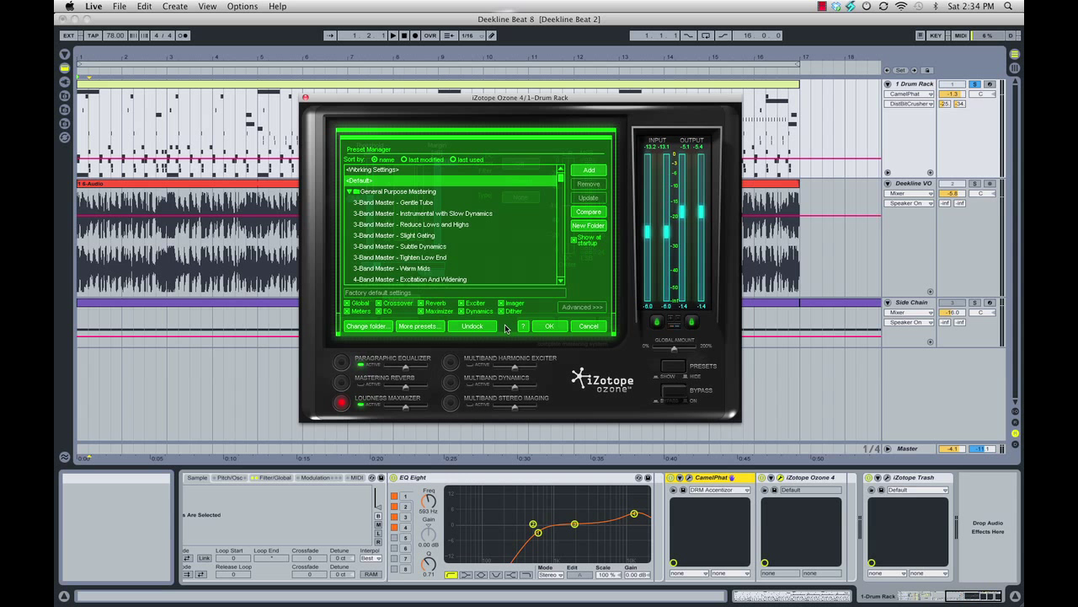
left_click(342, 363)
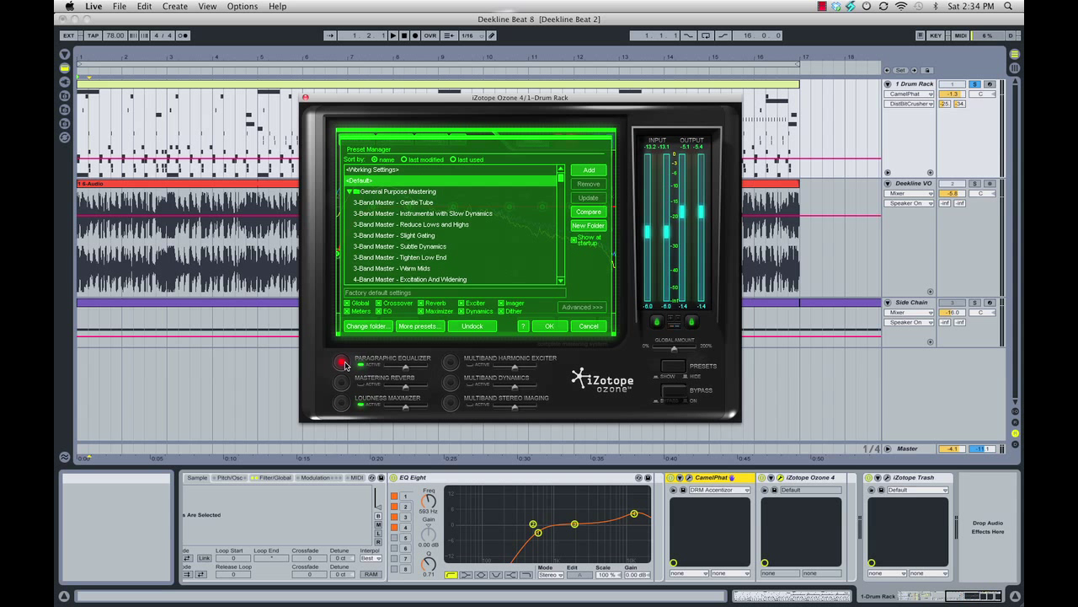
left_click(548, 325)
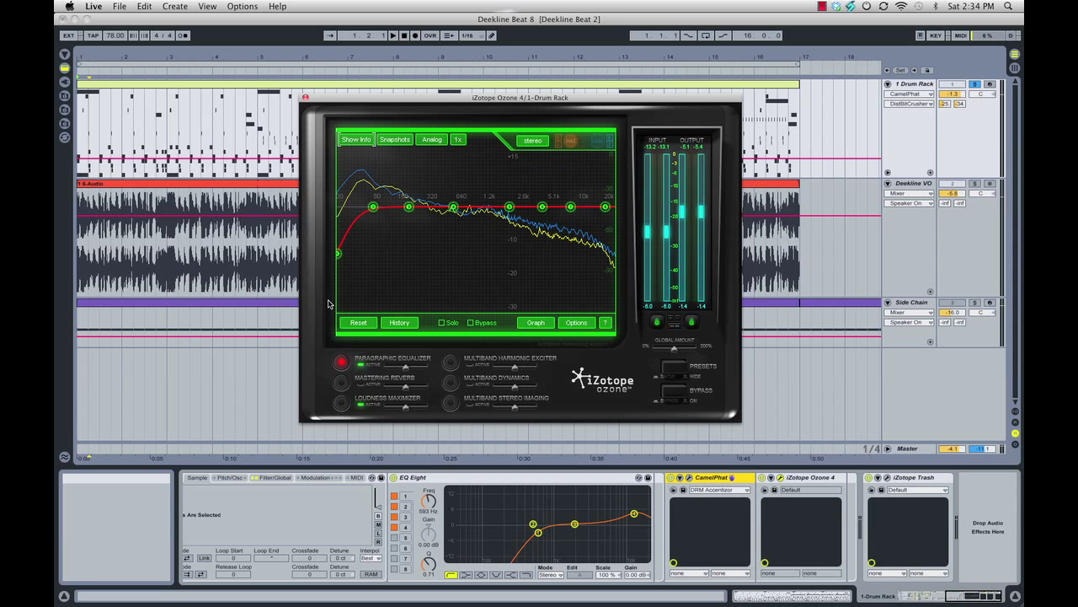
Step: Compare Ozone's Paragraphic Equalizer and Loudness Maximizer modules, ending on the Maximizer at about -6.8 dB threshold
left_click(341, 404)
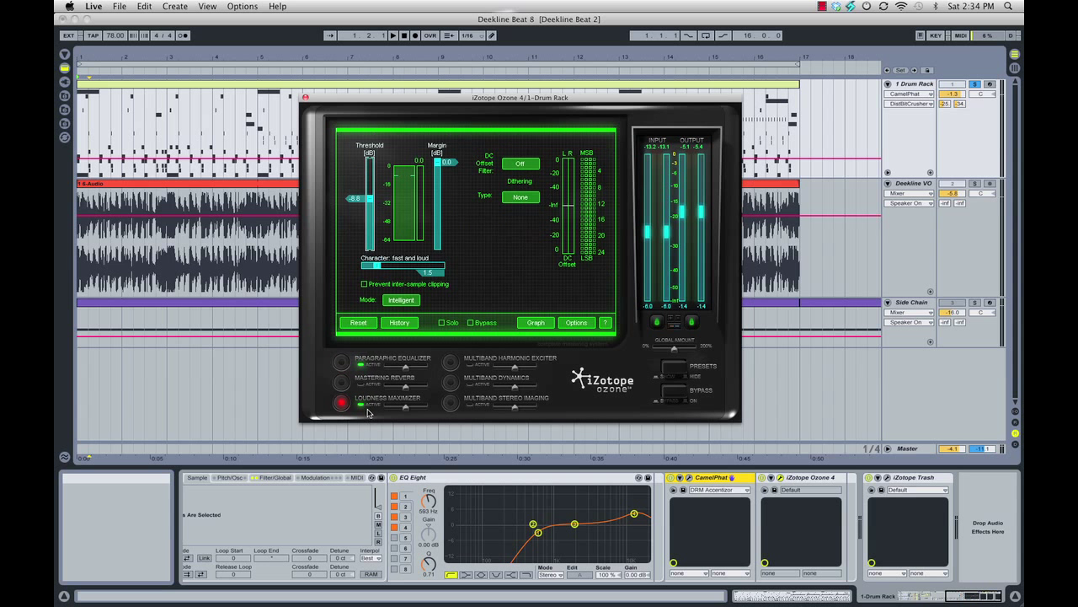
left_click(341, 363)
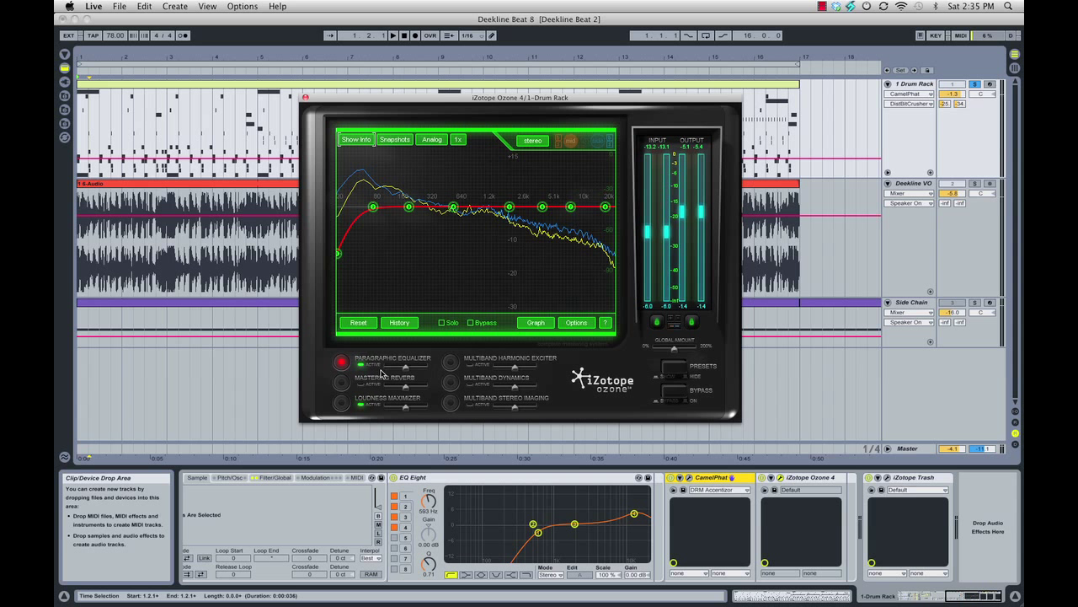
left_click(344, 403)
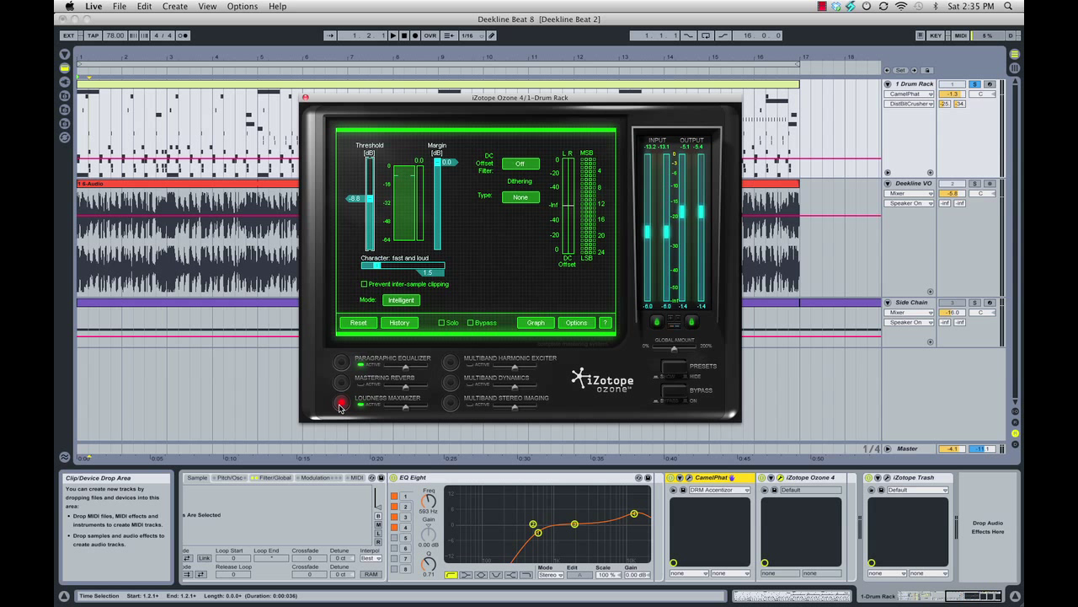
left_click(342, 362)
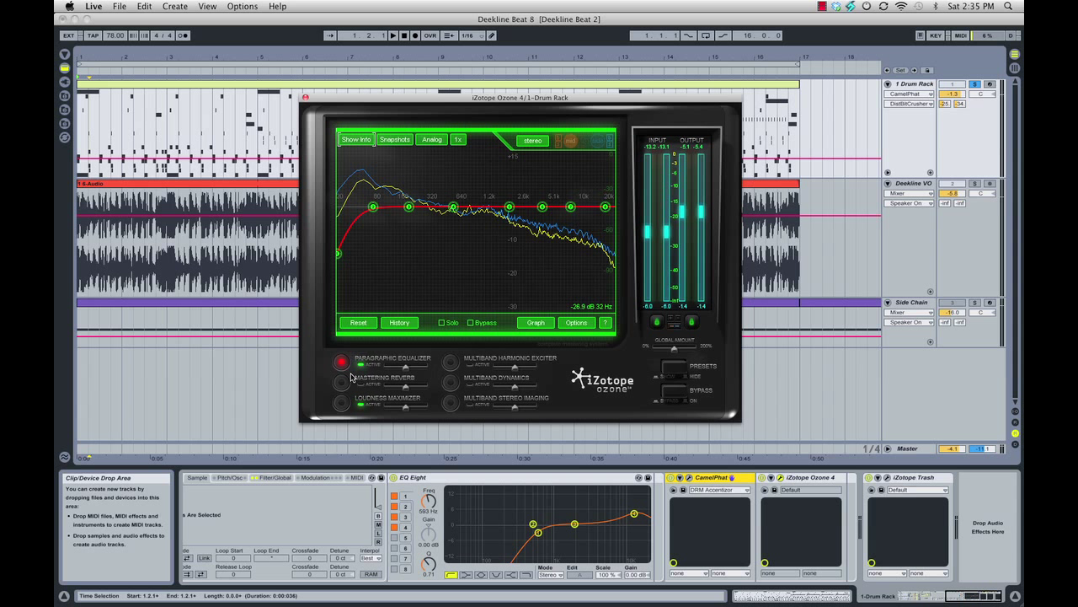
left_click(341, 404)
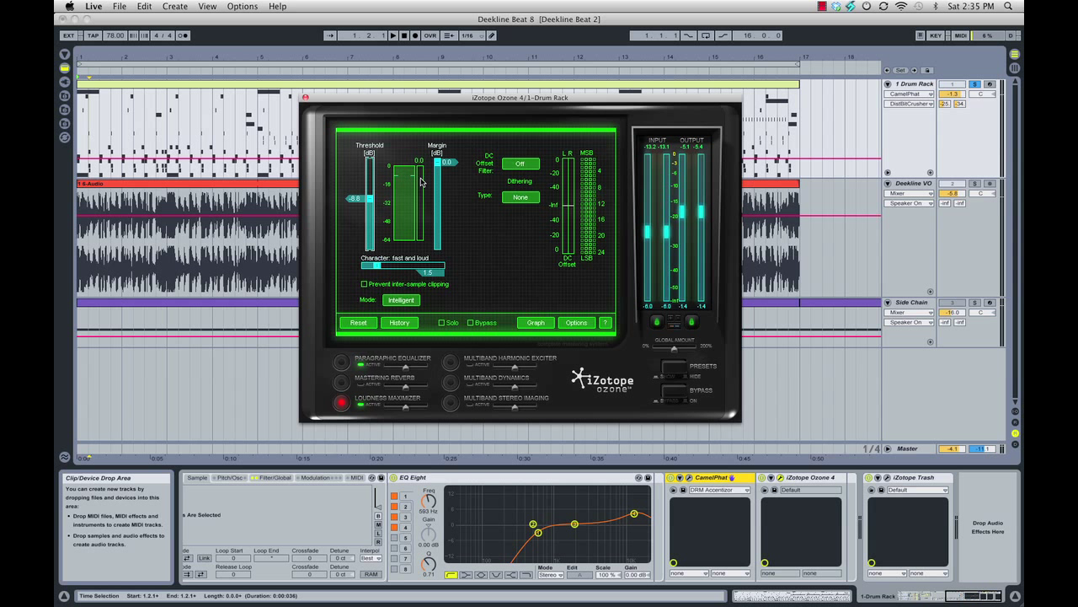
Step: Play the arrangement and drag Ozone's Loudness Maximizer threshold down to about -15.7 dB
left_click(181, 183)
key("space")
left_click_drag(369, 198, 370, 227)
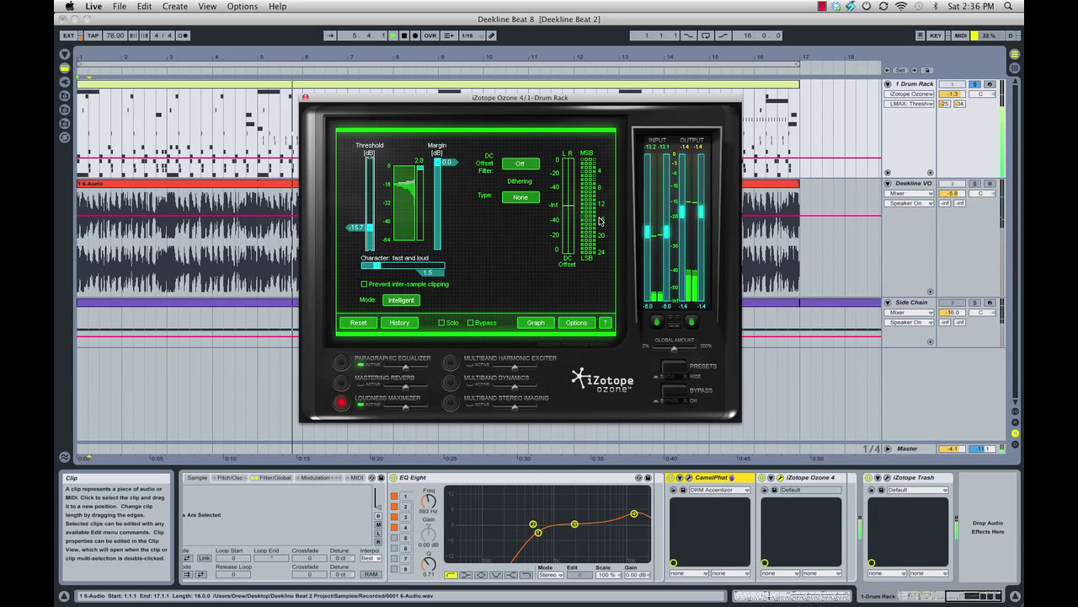
key("space")
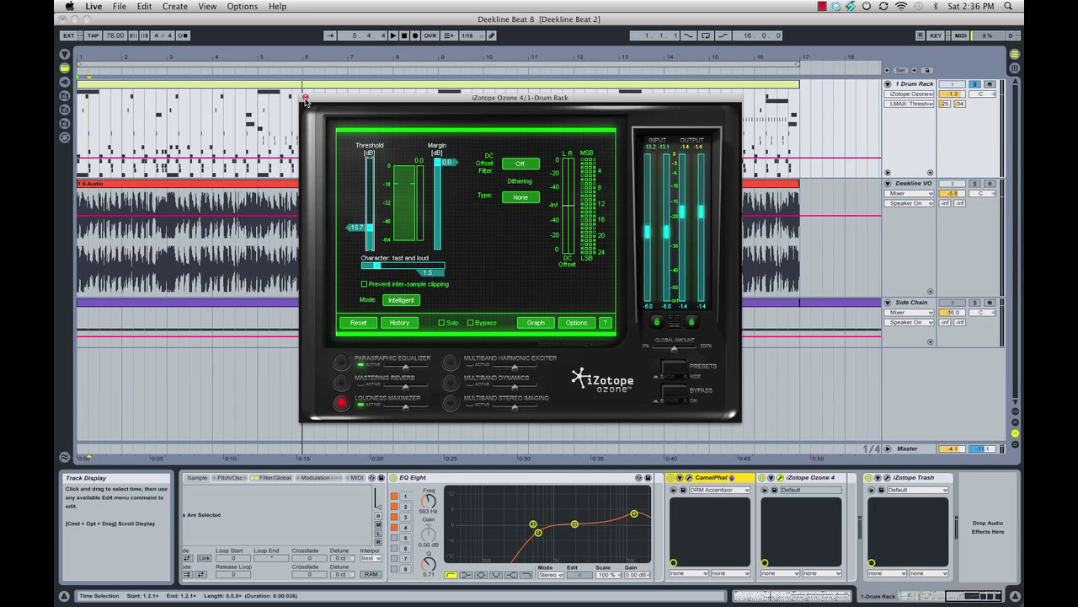
Step: Close the Ozone window and scroll back to the outer Drum Rack chain list
left_click(305, 98)
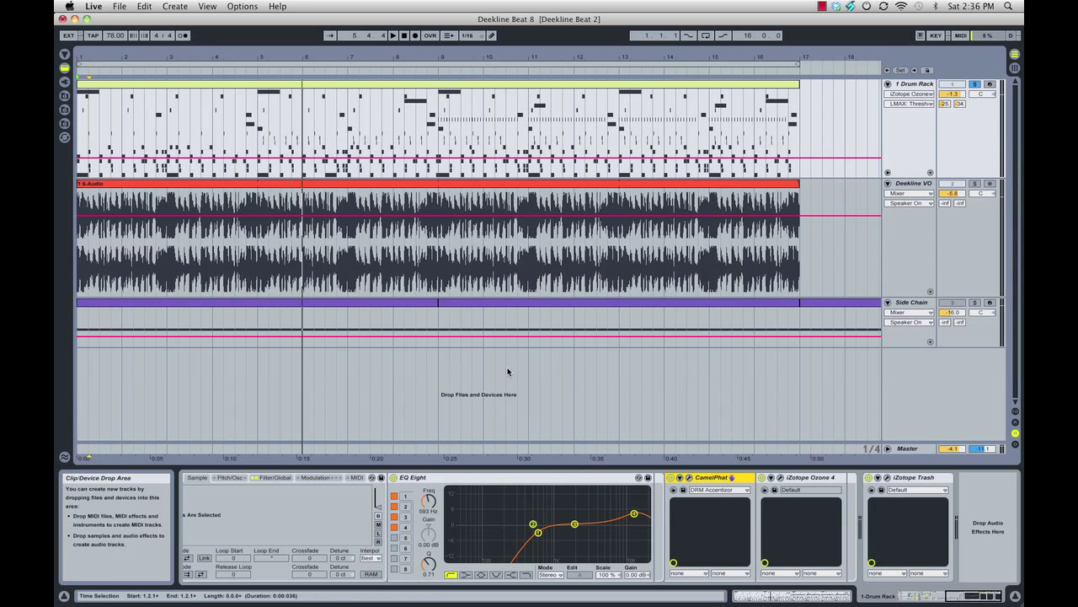
scroll(430, 524, "left", 5)
scroll(431, 525, "left", 3)
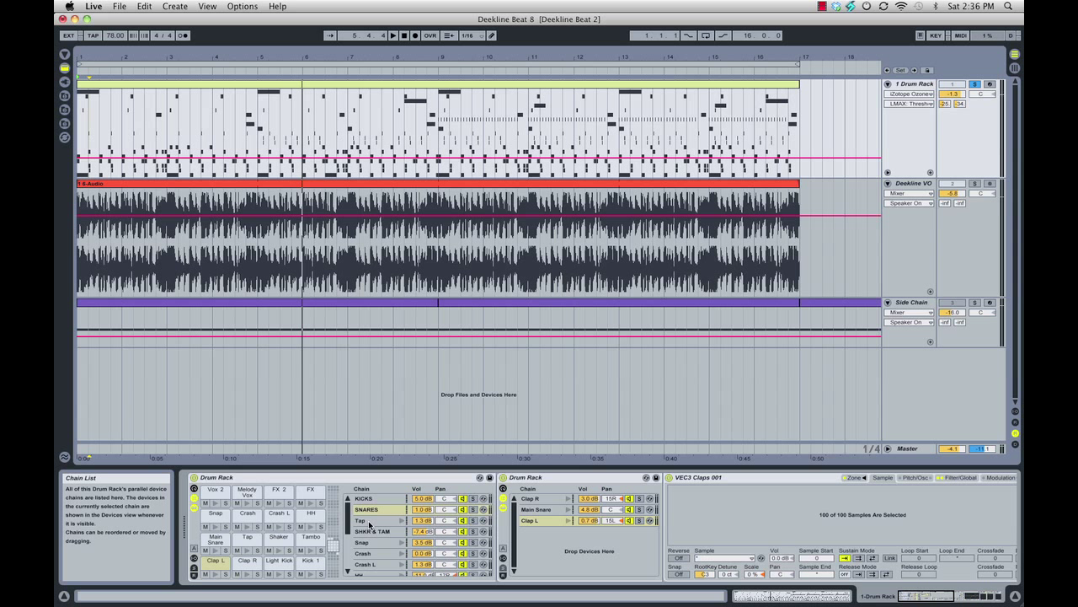
Step: Select the Tap chain and preview its VEC1 Percussion 040 sound three times
left_click(369, 522)
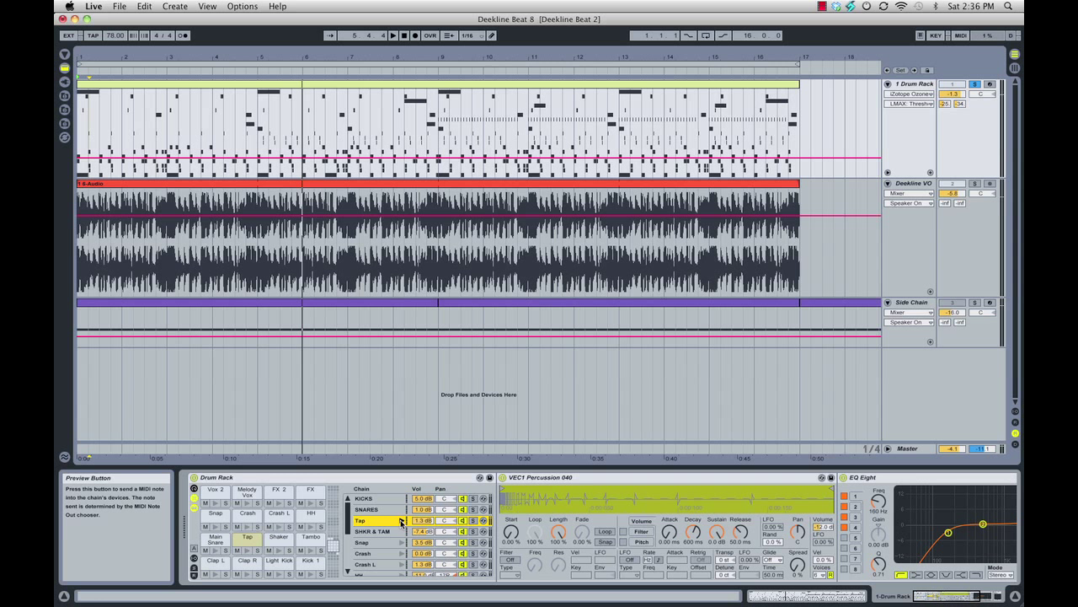
left_click(401, 522)
left_click(401, 522)
left_click(401, 521)
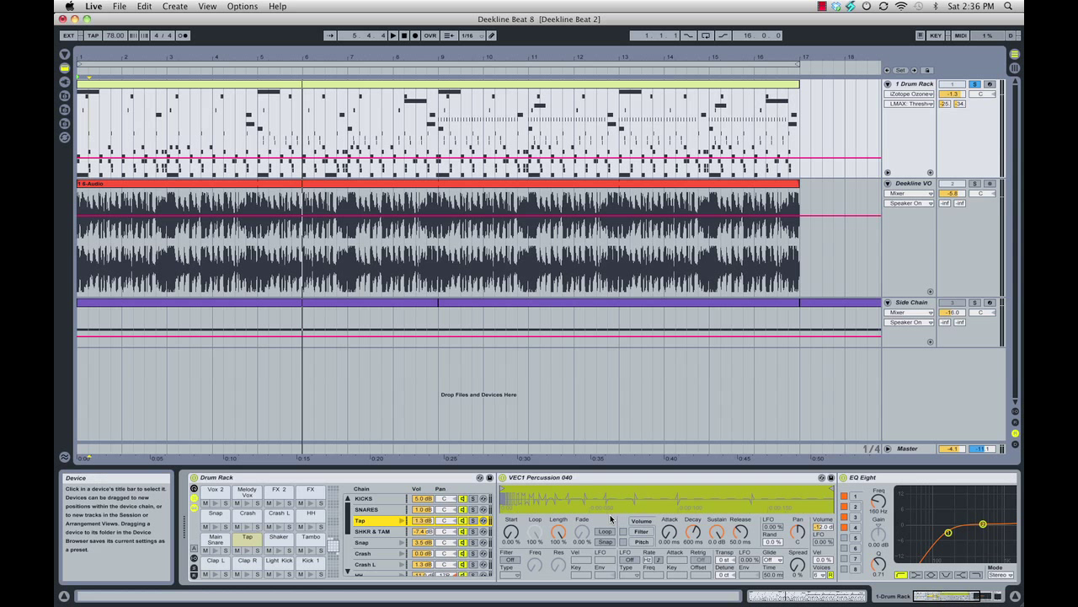
scroll(608, 518, "right", 5)
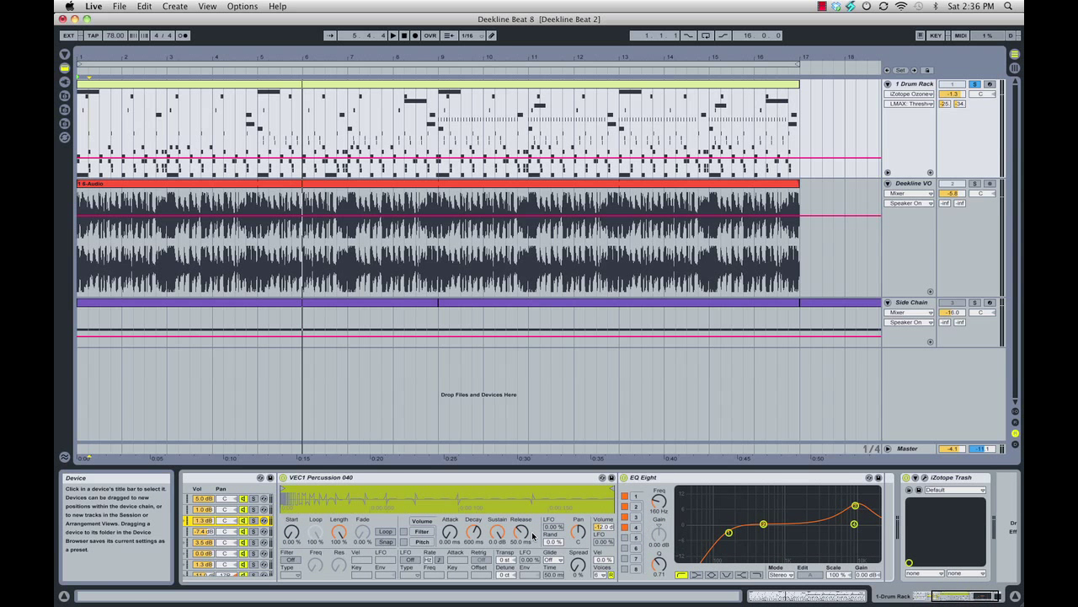
scroll(471, 538, "left", 5)
double_click(271, 92)
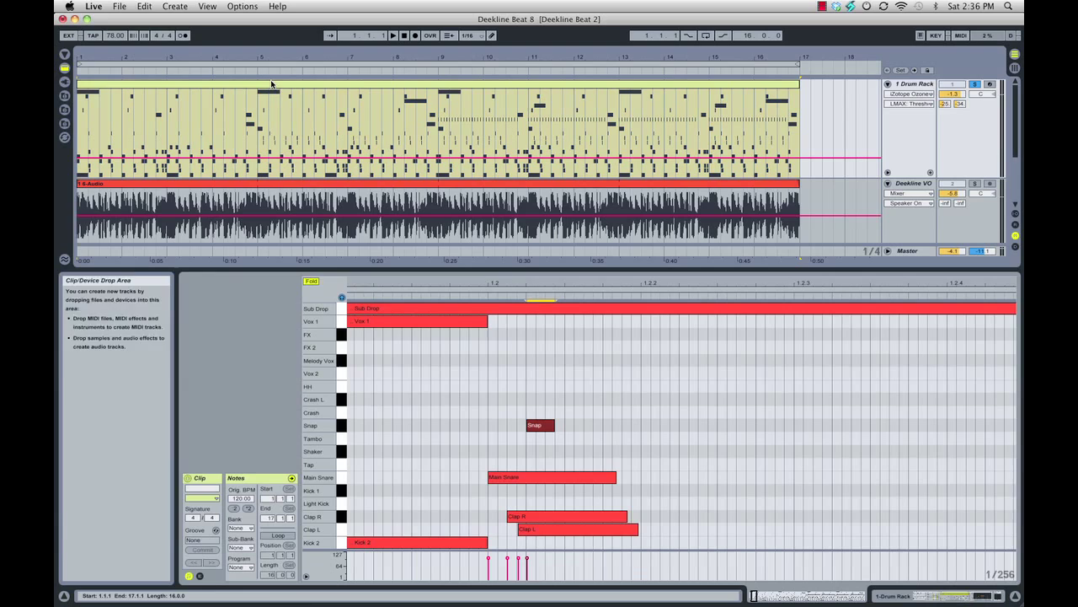
left_click_drag(364, 291, 367, 271)
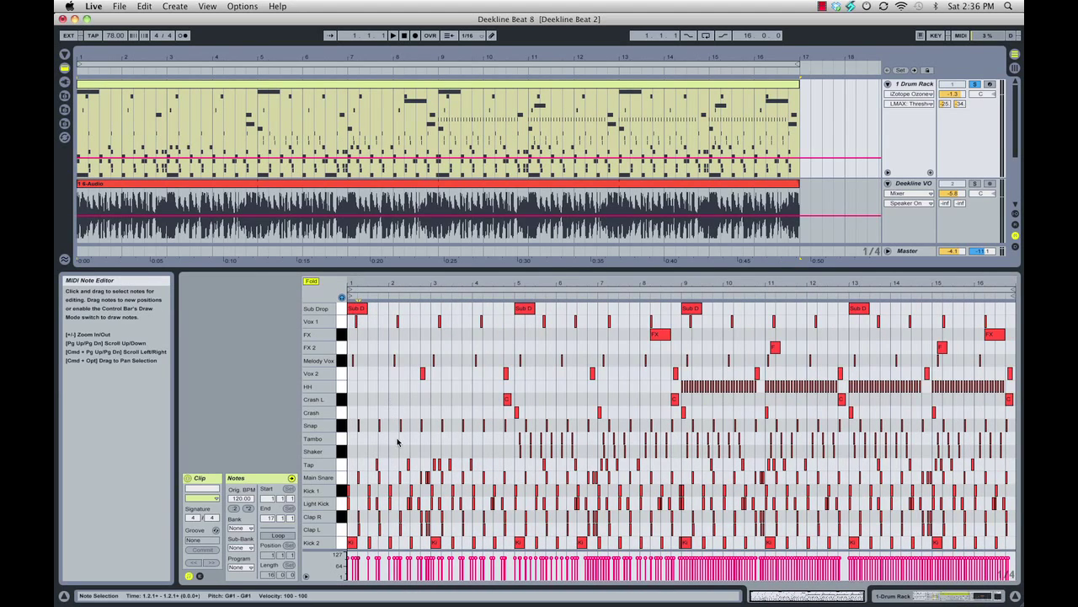
key("space")
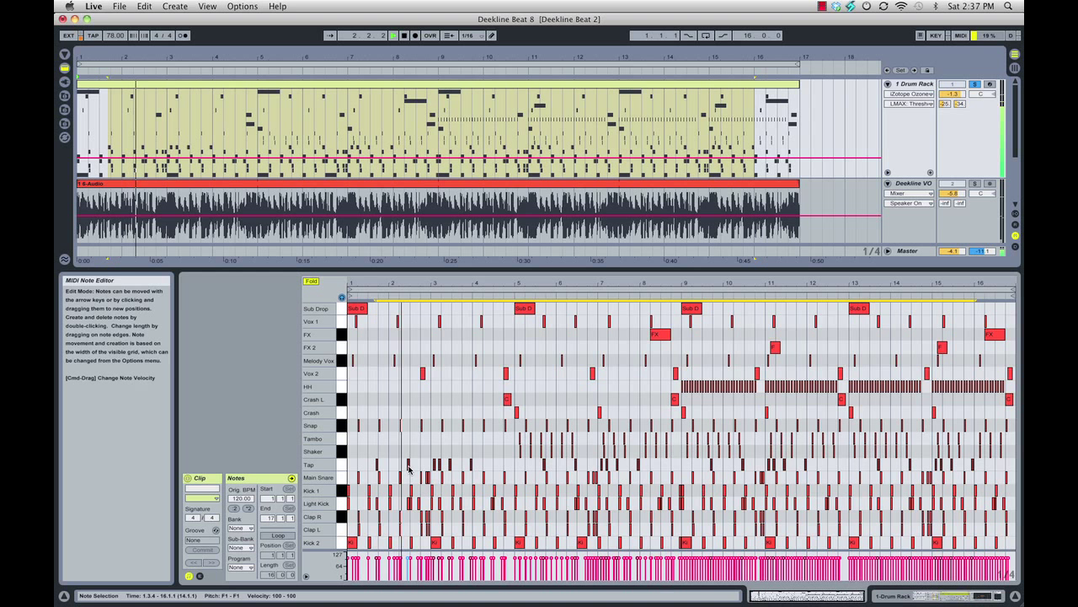
key("space")
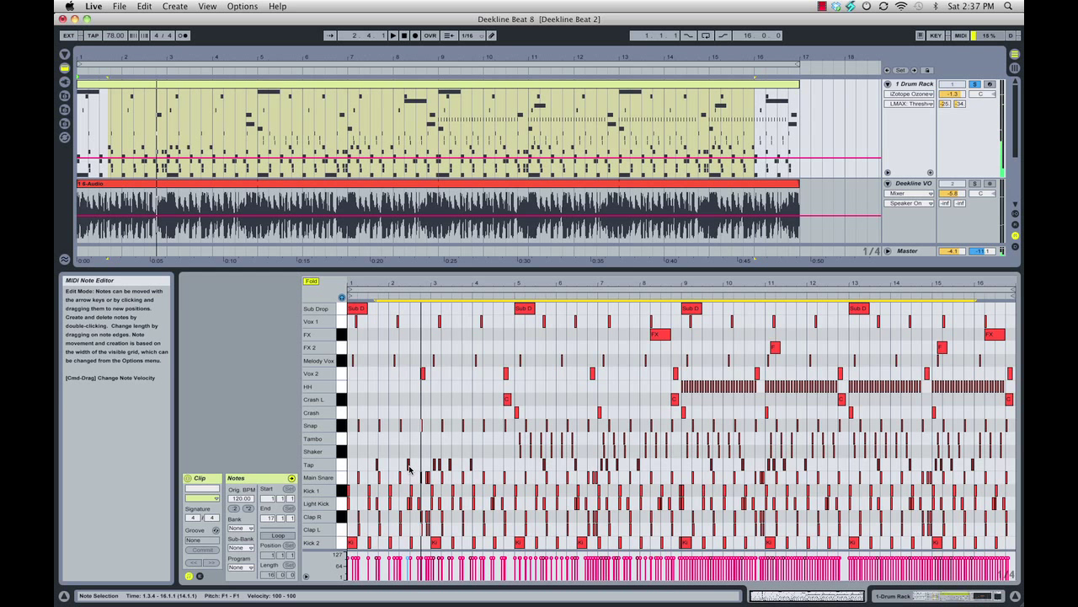
Step: Switch to Device view with Shift+Tab and show the SHKR & TAM chain's devices
key("shift+Tab")
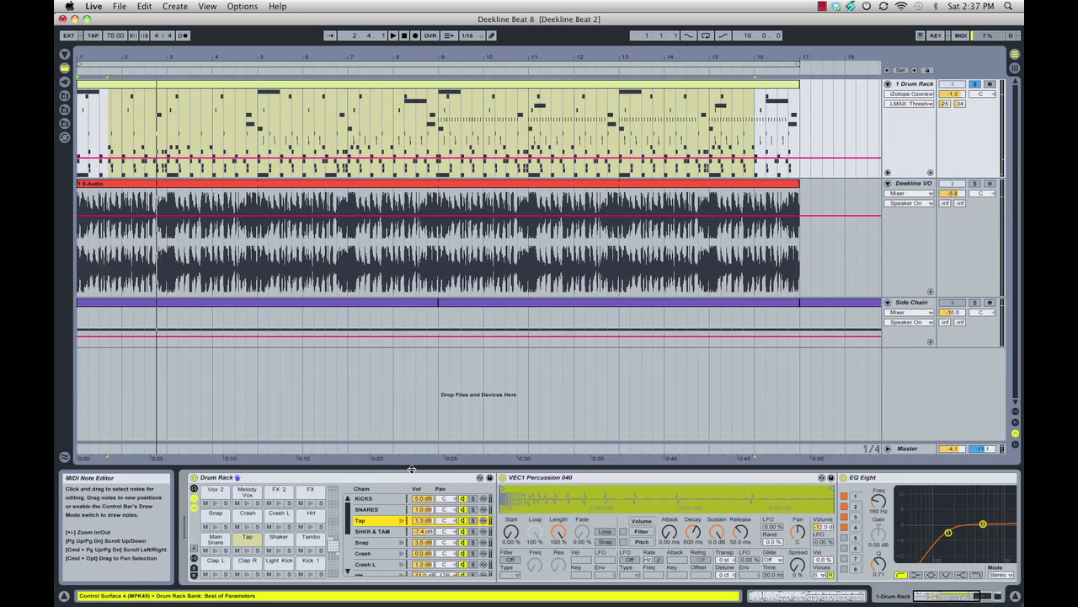
left_click(373, 531)
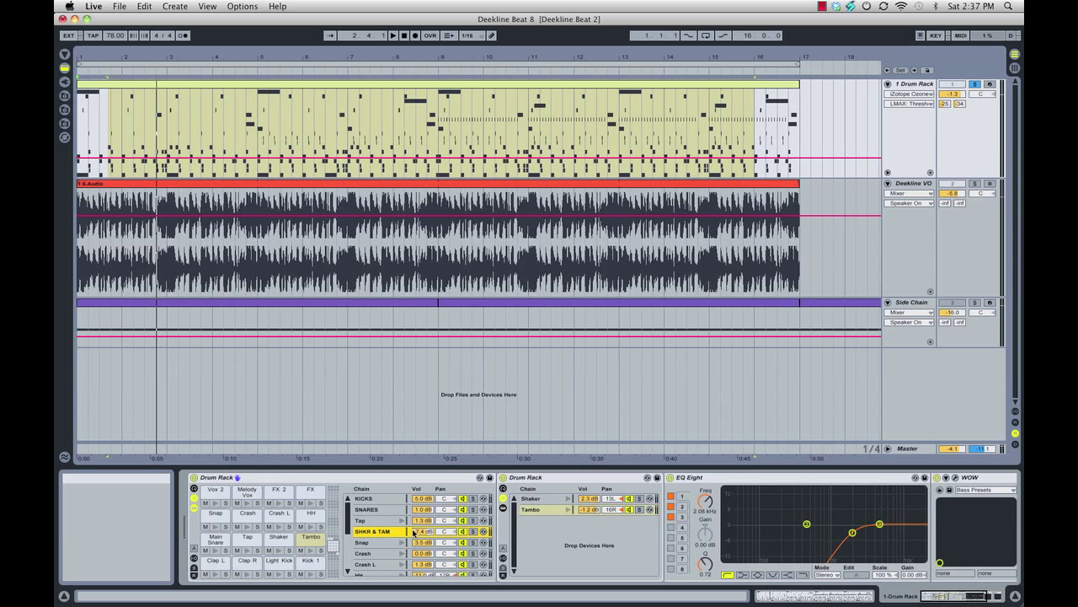
mouse_move(379, 534)
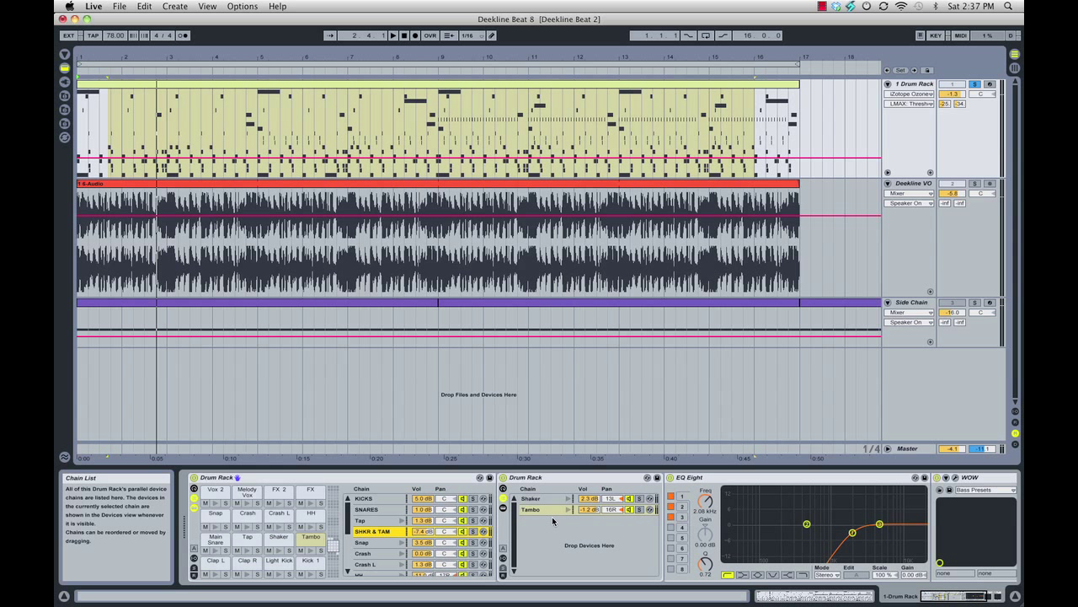
Step: Solo SHKR & TAM and preview the Shaker and Tambo chains, ending with Shaker selected
left_click(541, 500)
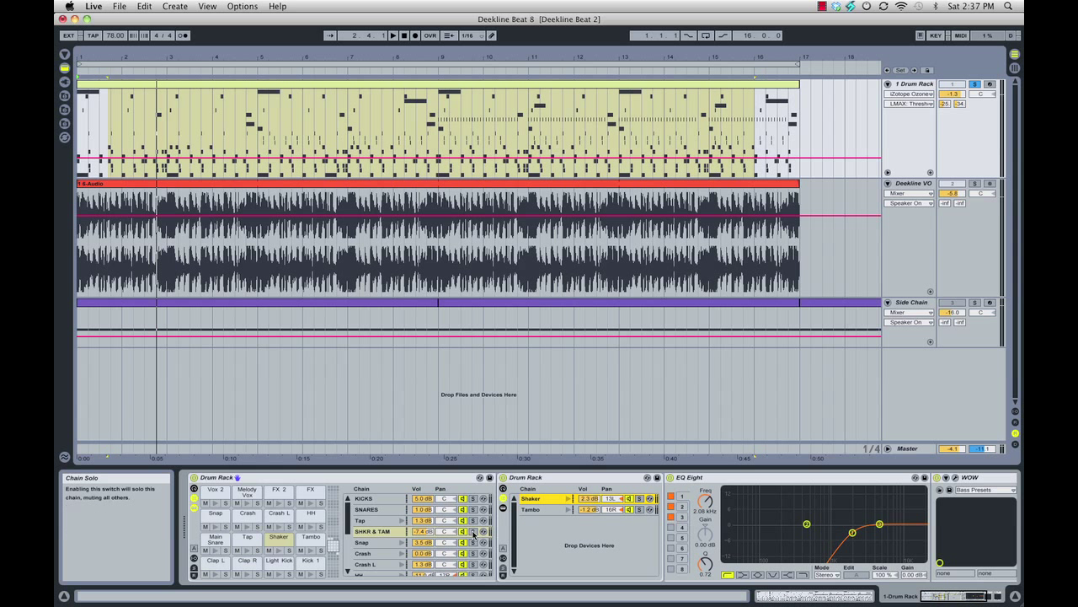
left_click(473, 532)
left_click(570, 499)
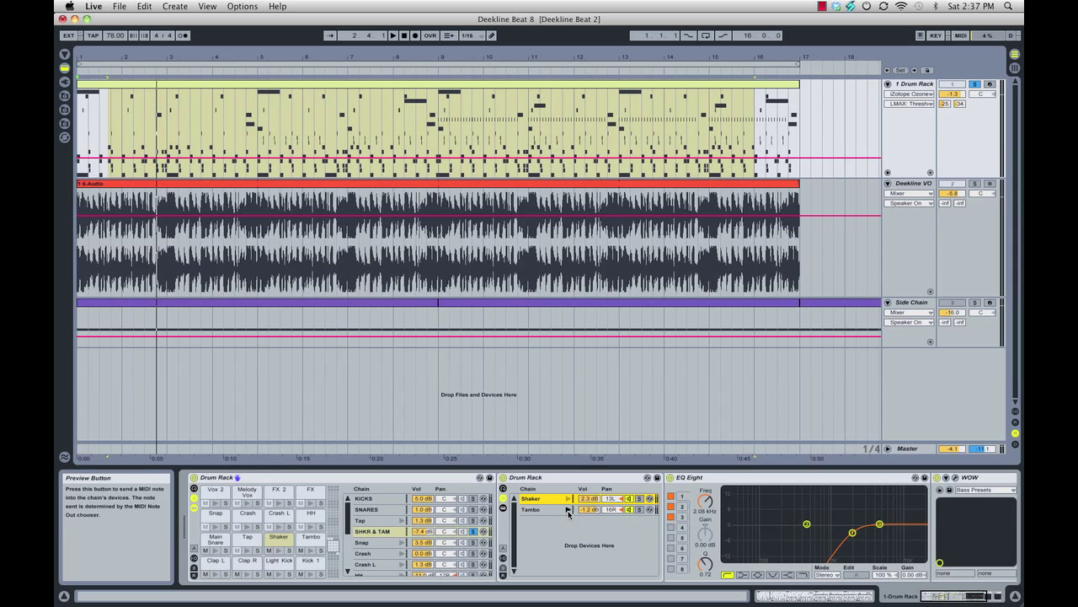
left_click(569, 510)
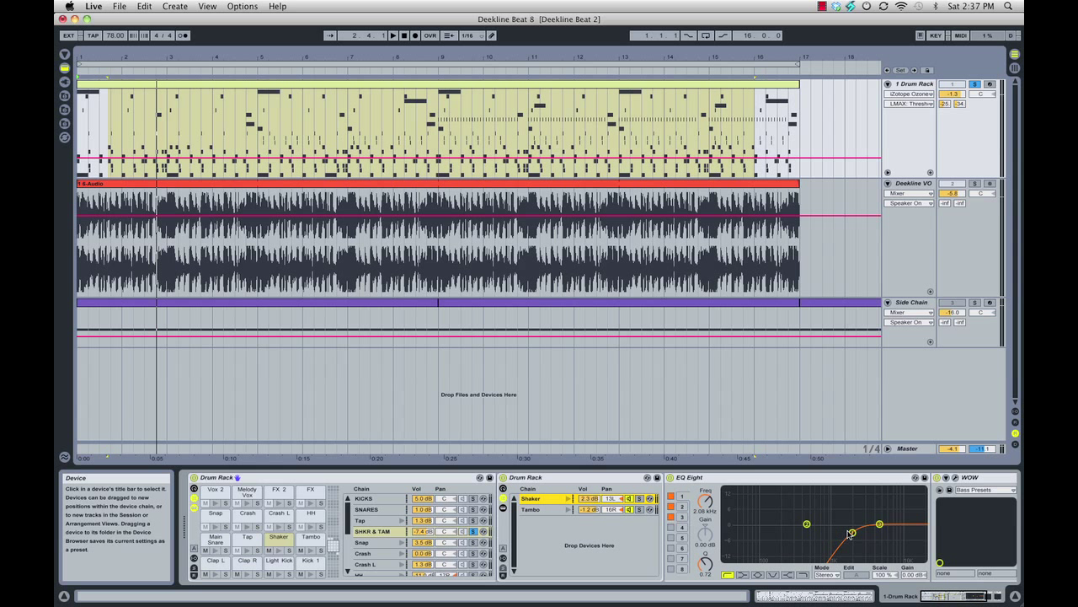
left_click(544, 509)
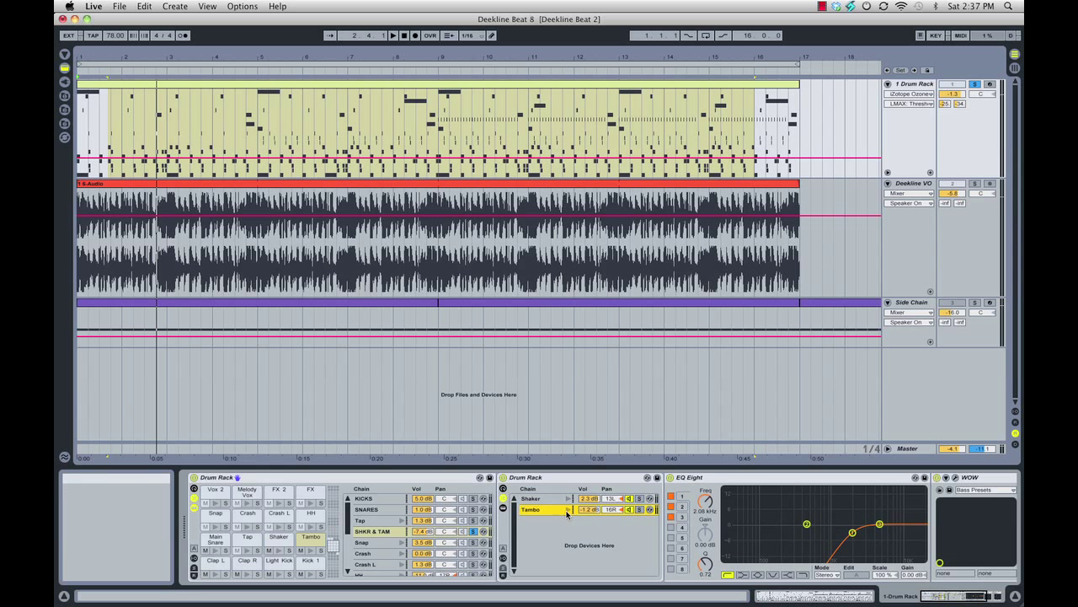
left_click(544, 499)
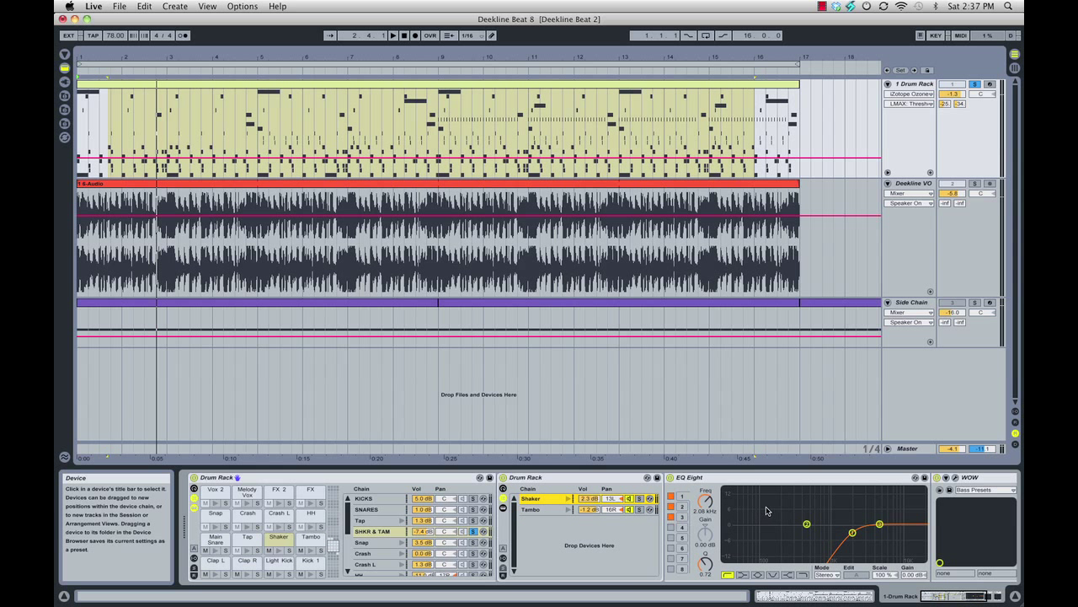
Step: Select the Tambo chain and open the WOW filter's plug-in window
scroll(765, 510, "right", 3)
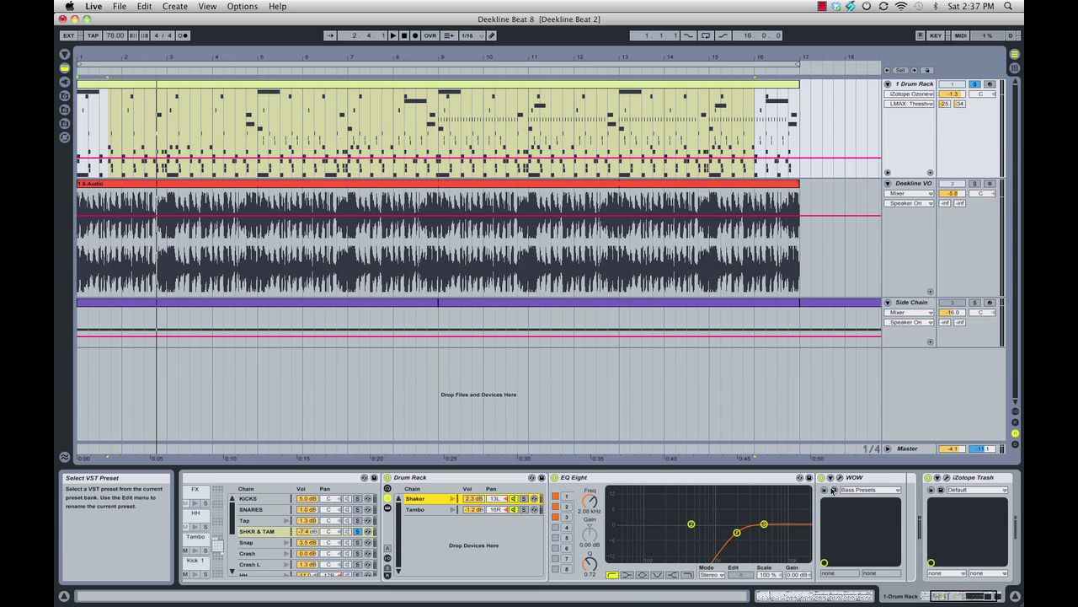
left_click(427, 511)
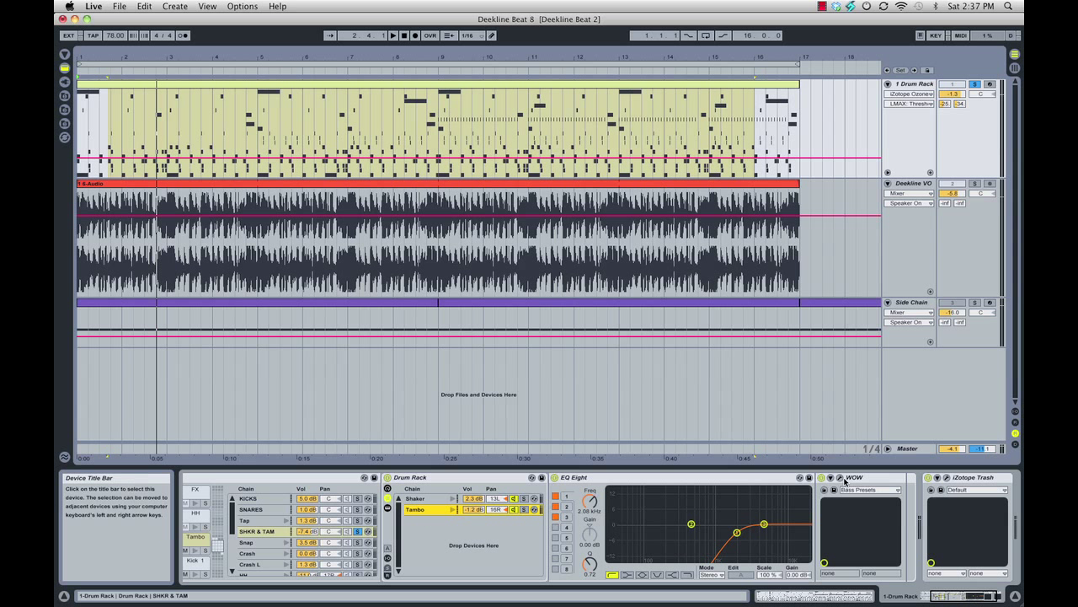
left_click(870, 480)
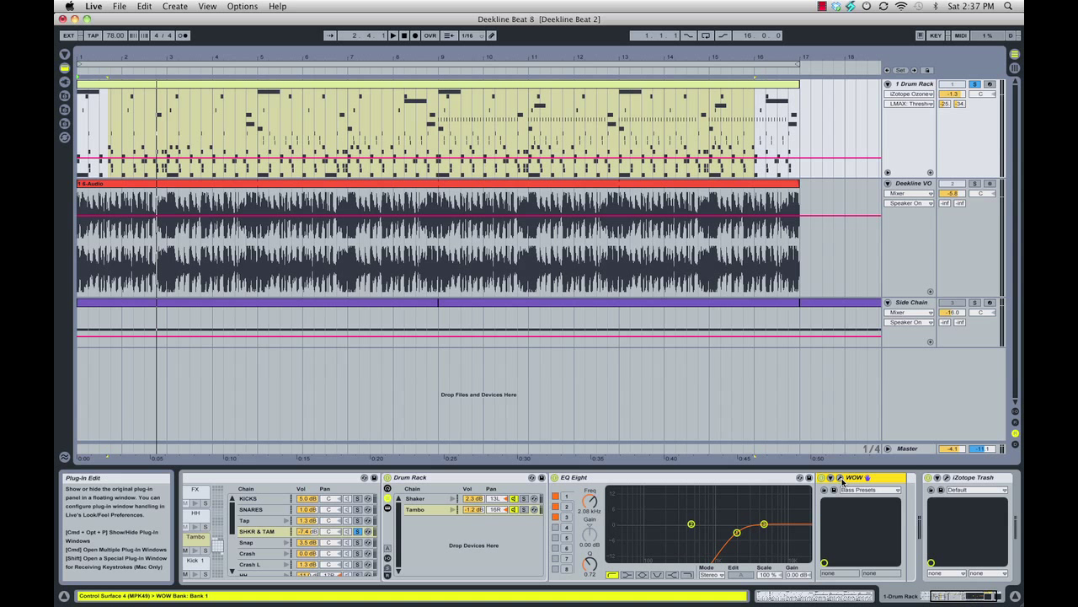
left_click(840, 481)
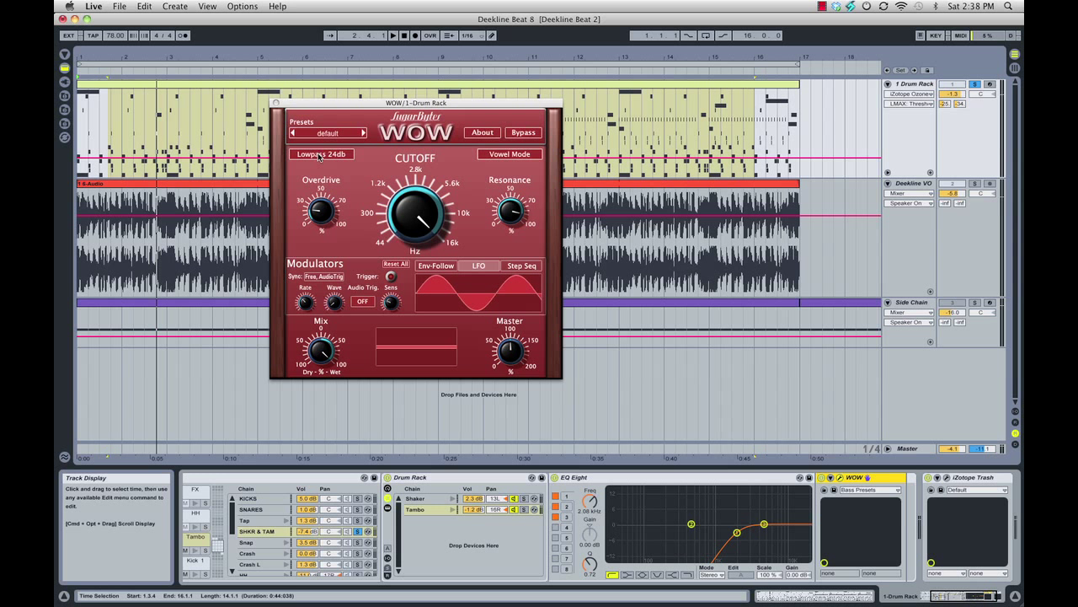
Step: Lower the WOW Lowpass 24db filter's cutoff and nudge its resonance
left_click(318, 208)
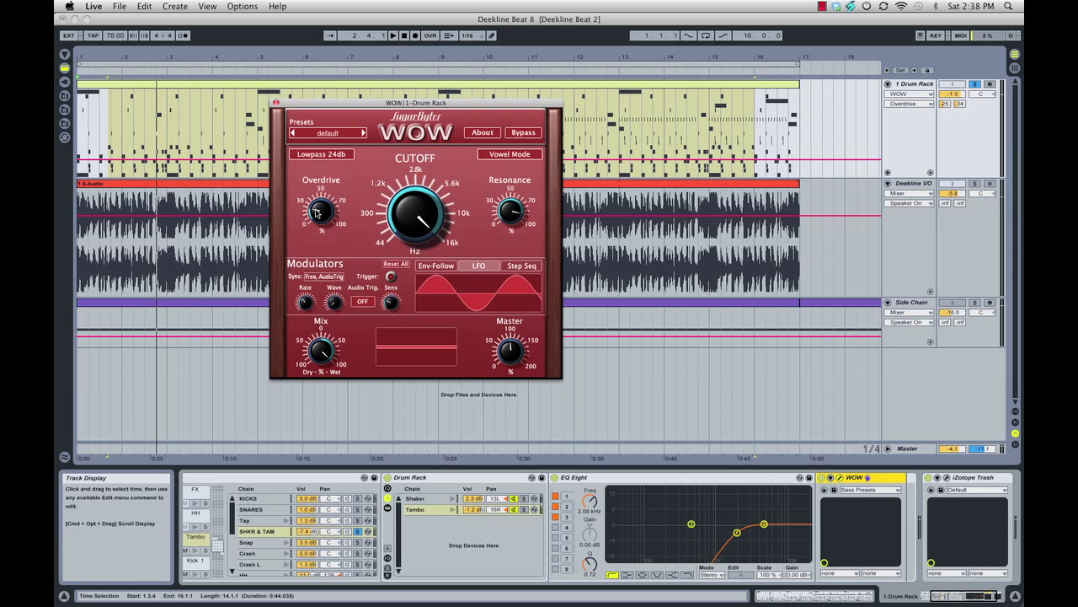
left_click(411, 206)
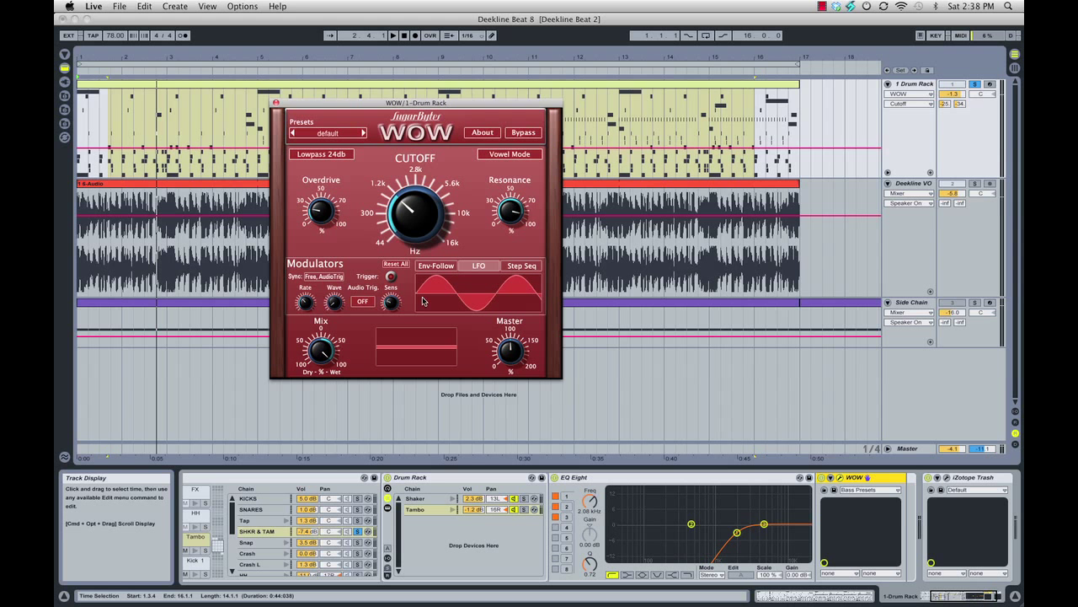
left_click_drag(396, 192, 394, 114)
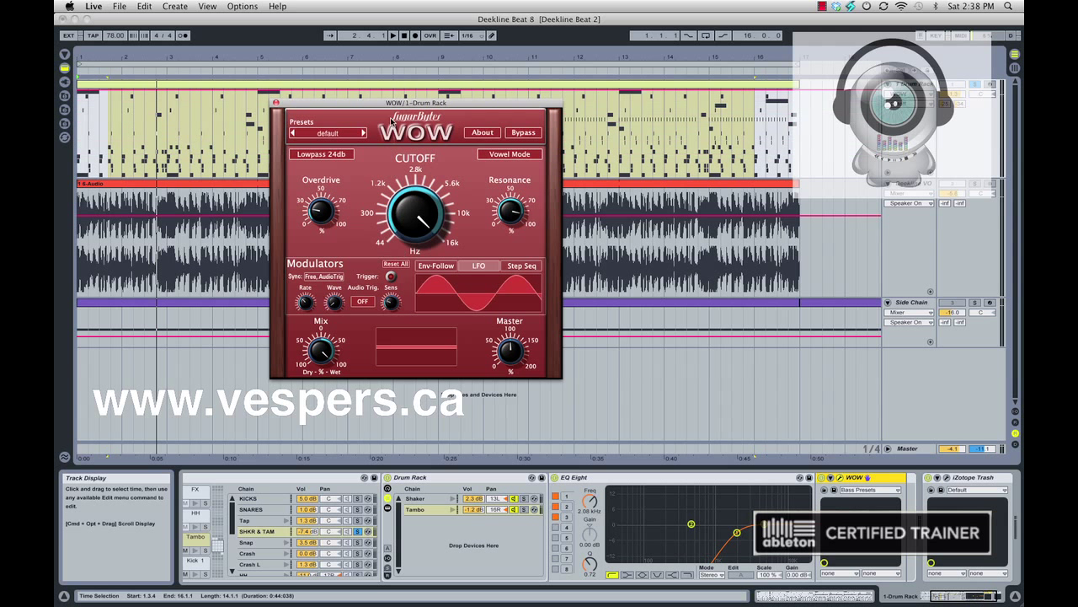
left_click_drag(516, 214, 509, 217)
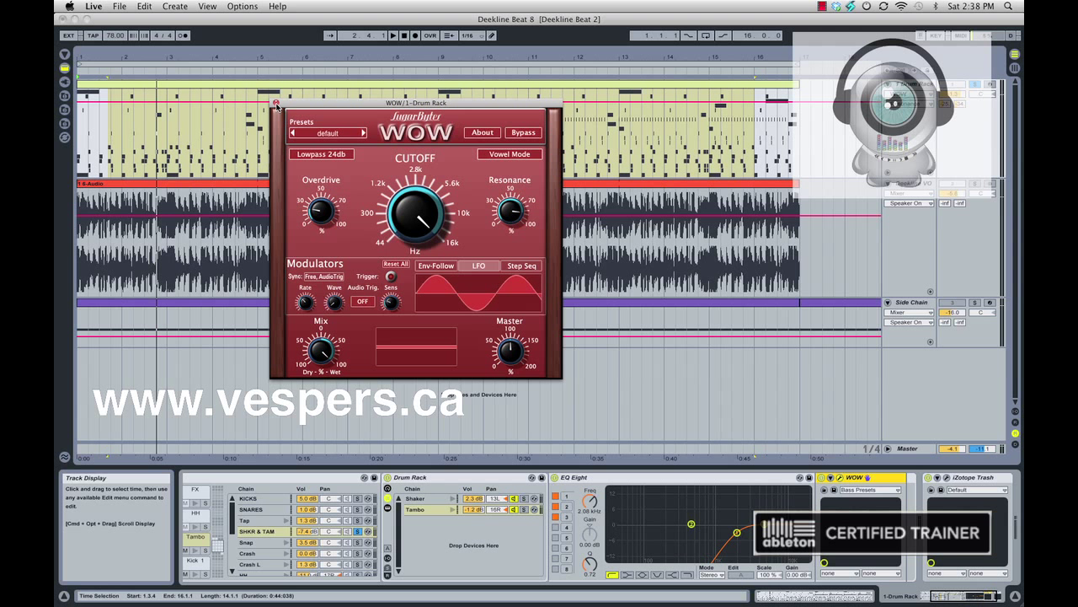
Step: Close the WOW window, solo the SHKR & TAM chain, and play the beat from bars 9 and 5
left_click(275, 104)
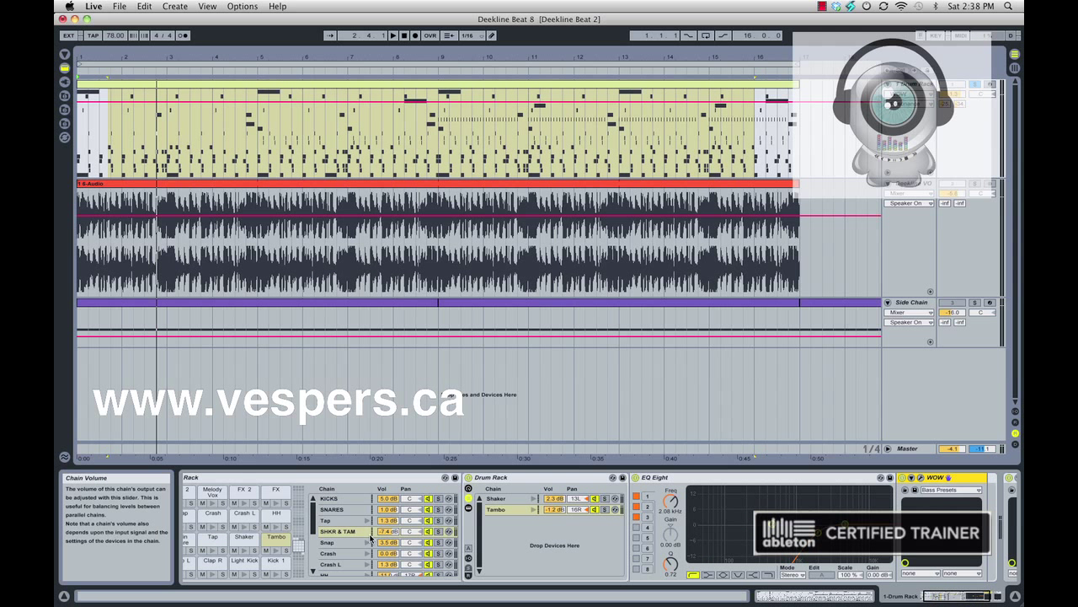
left_click(438, 531)
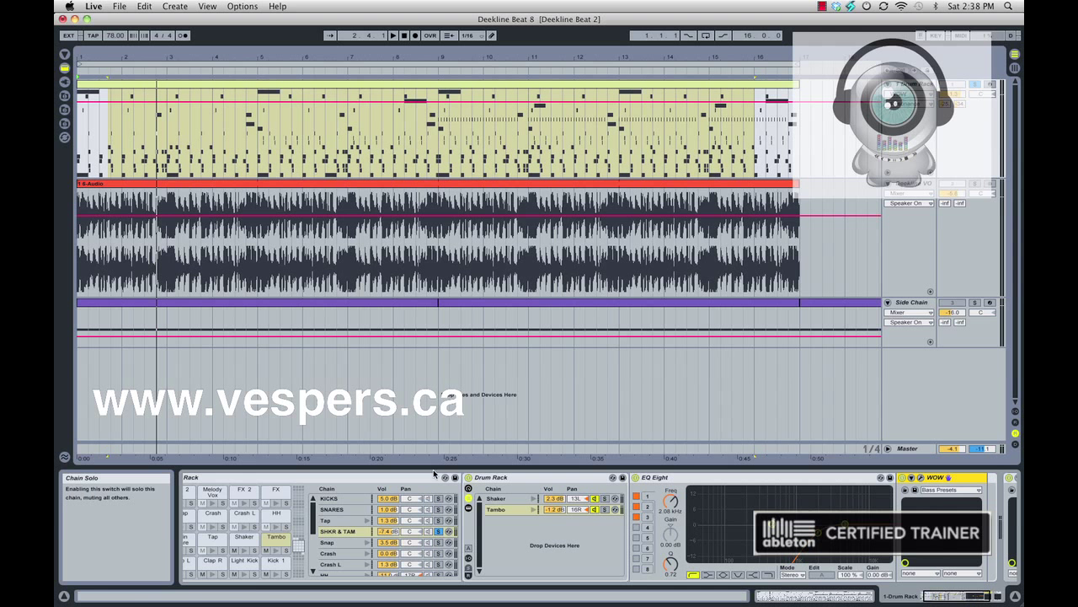
left_click(439, 70)
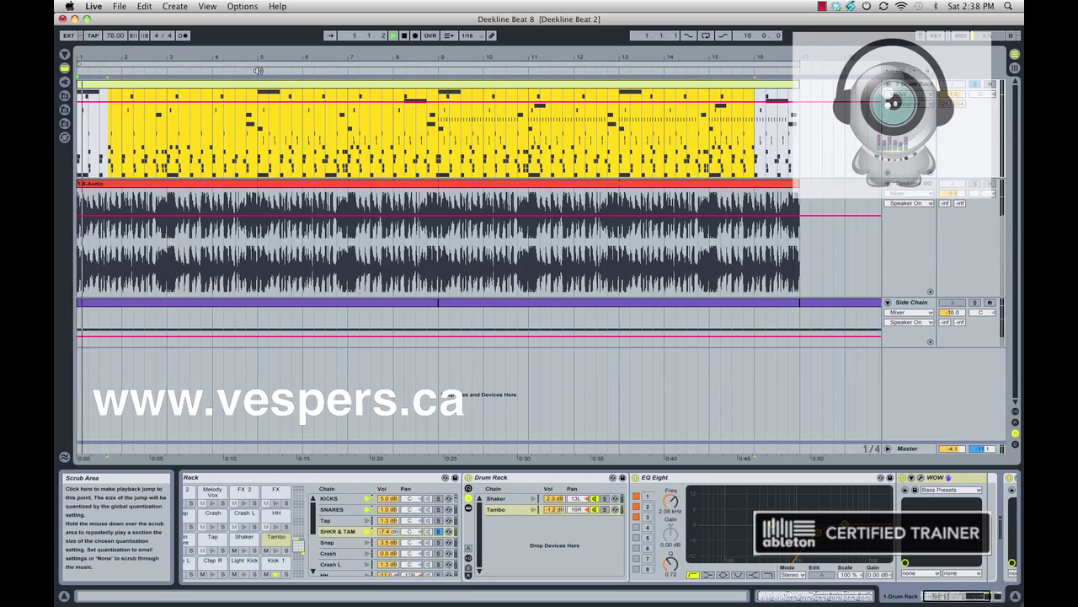
left_click(261, 70)
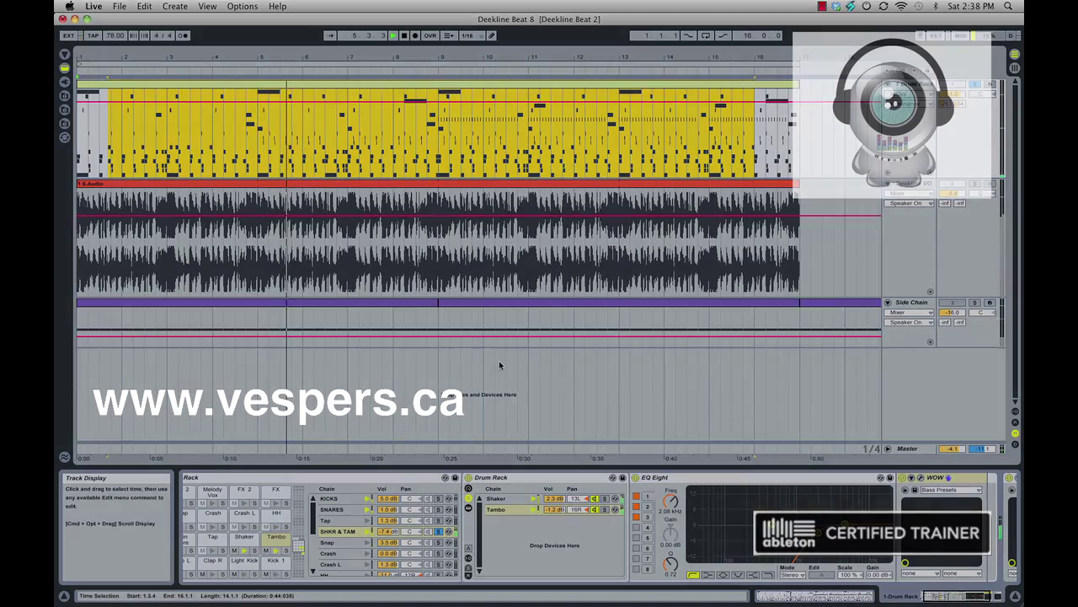